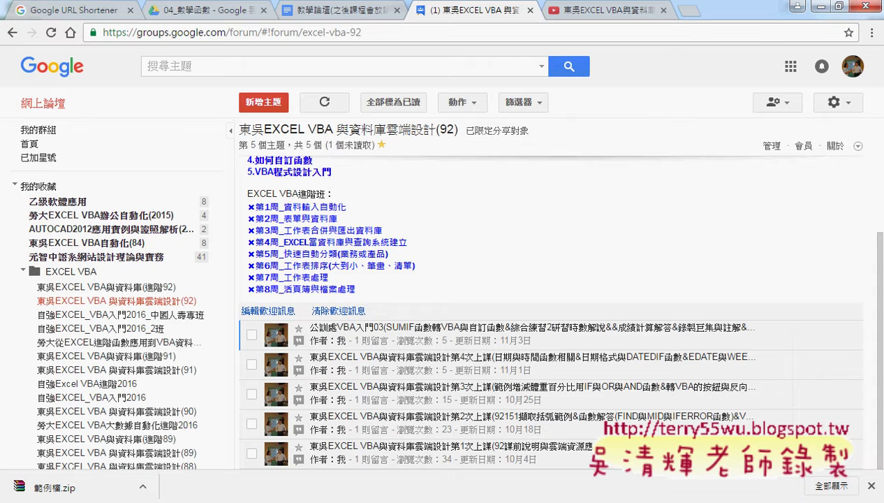
# Step: Open 程式碼.docx from the 04_數學函數 Drive folder in Google Docs
pyautogui.click(198, 10)
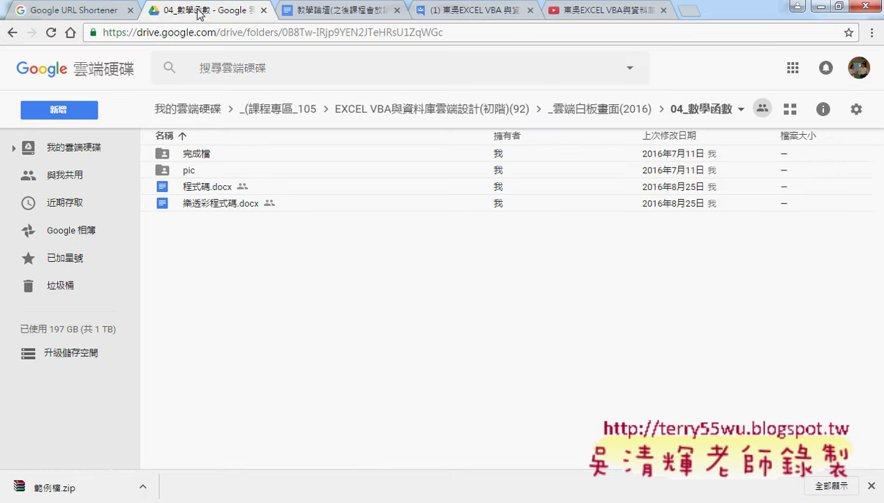
pyautogui.click(213, 187)
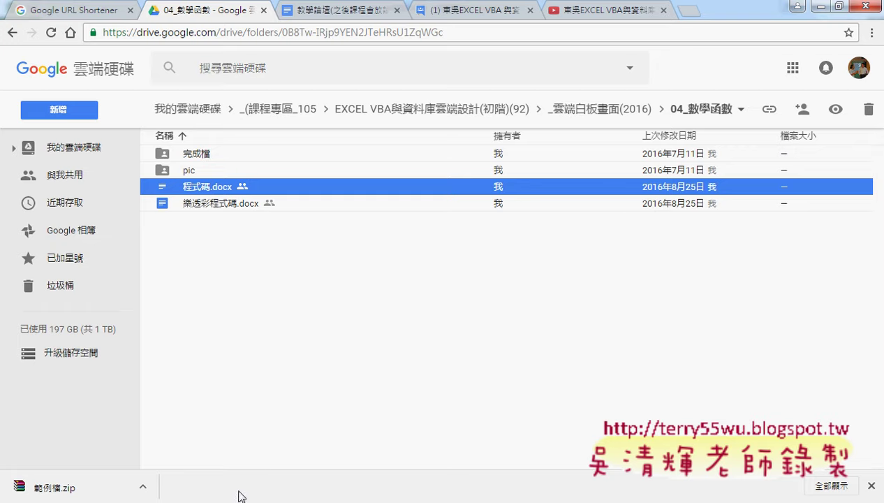
pyautogui.doubleClick(224, 190)
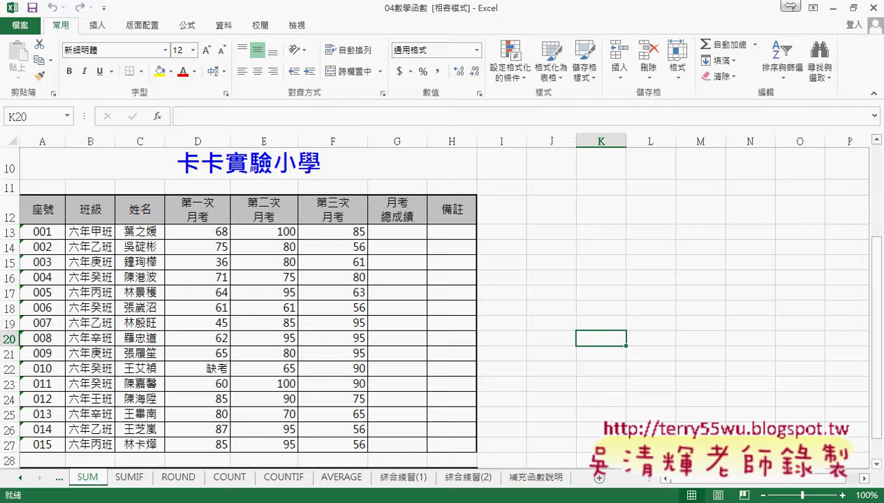
# Step: Select the first student's three exam scores to check their sum, then select G13
pyautogui.scroll(2, 581, 337)
pyautogui.scroll(1, 581, 336)
pyautogui.scroll(-3, 581, 337)
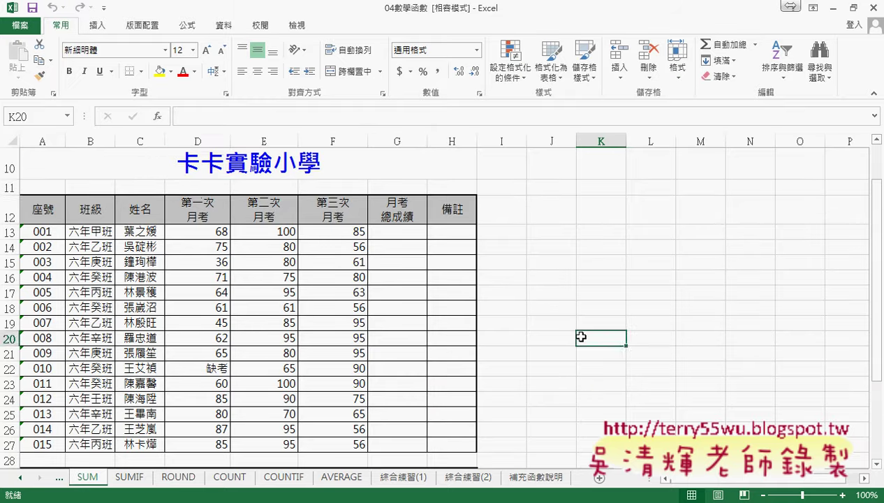
pyautogui.click(190, 184)
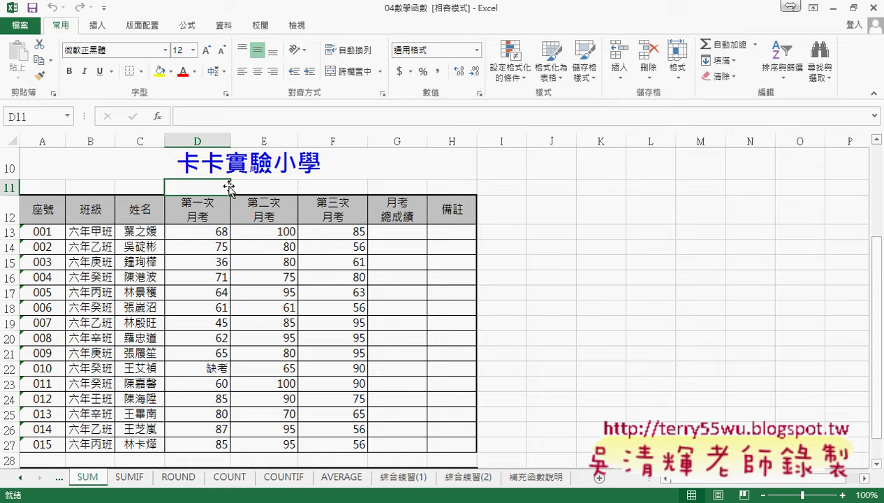
pyautogui.moveTo(208, 231); pyautogui.dragTo(362, 232)
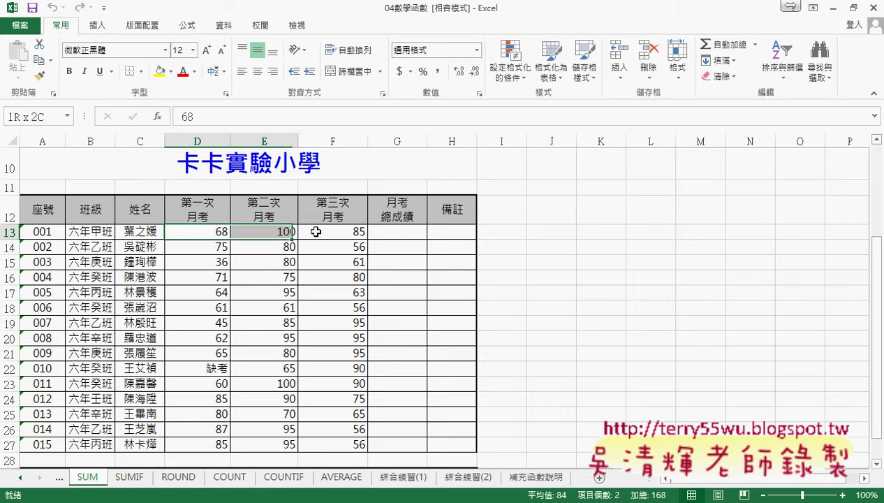
pyautogui.click(402, 231)
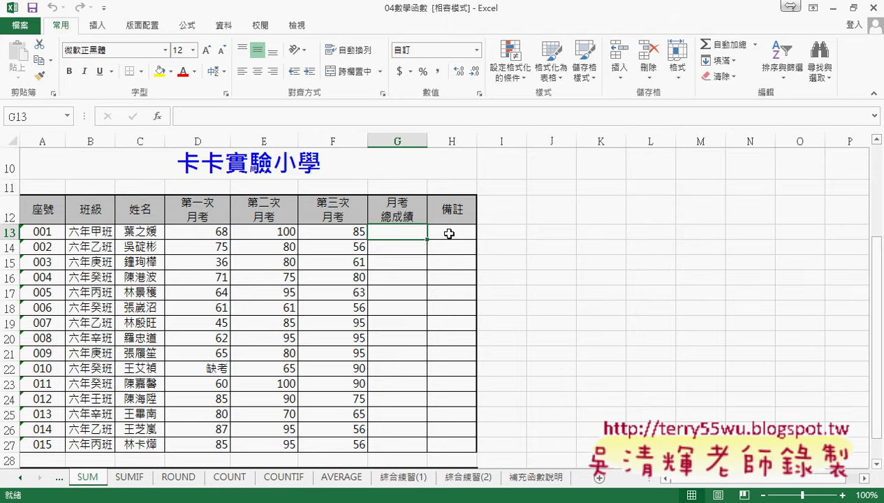
# Step: Enter weights 30% in D11, 30% in E11 and 40% in F11, then review them
pyautogui.click(213, 188)
pyautogui.write('30')
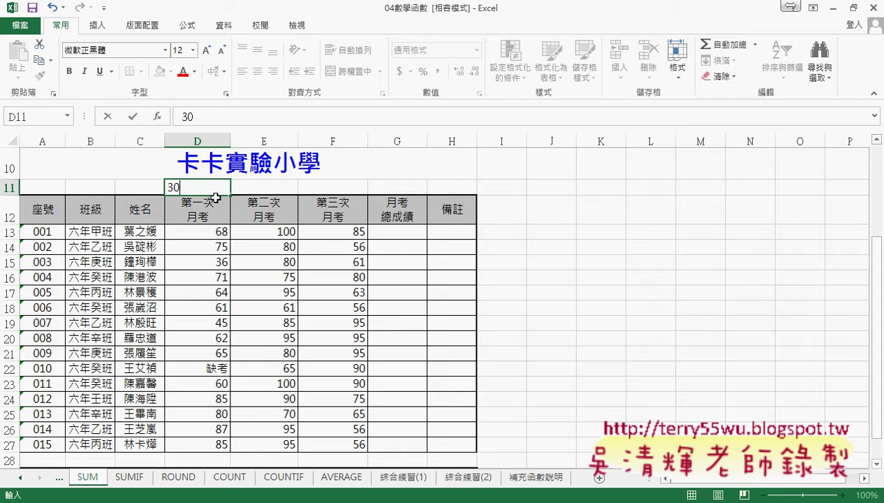
pyautogui.write('%')
pyautogui.click(262, 187)
pyautogui.write('30')
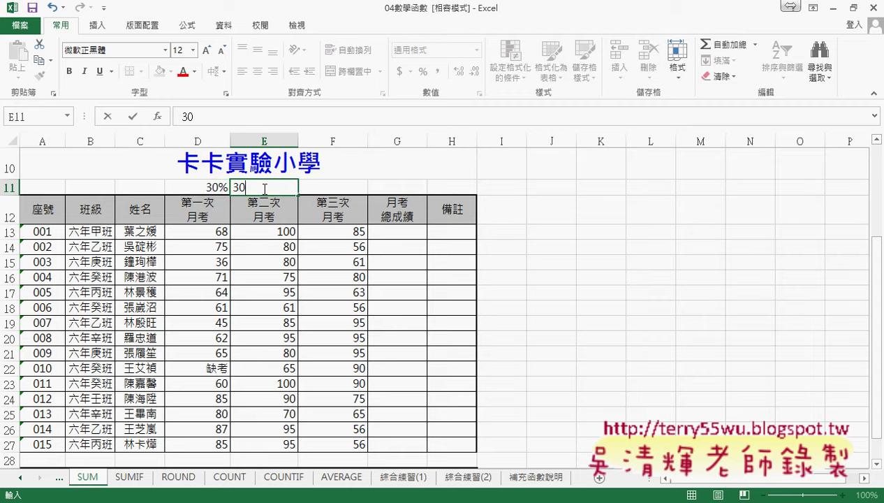
pyautogui.write('%')
pyautogui.click(332, 185)
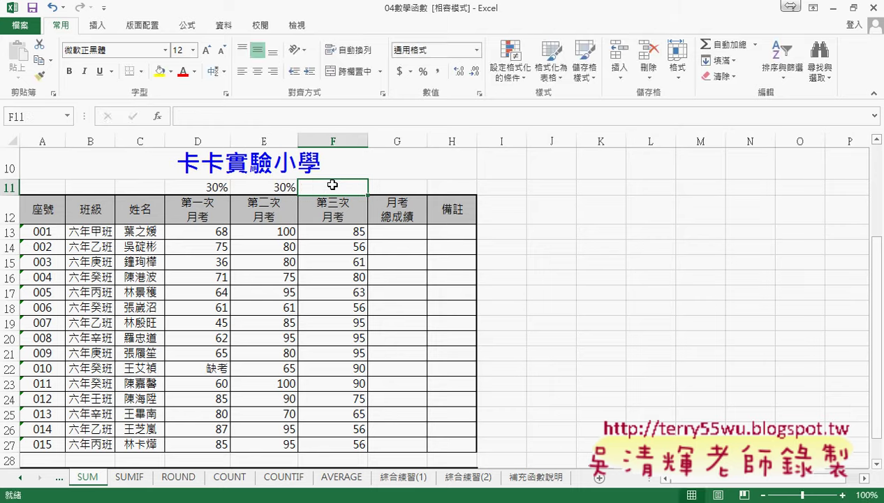
pyautogui.write('40%')
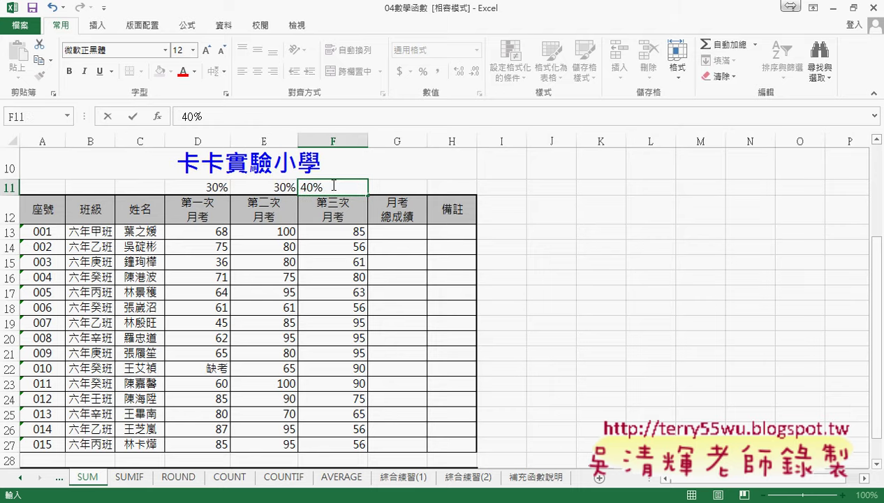
pyautogui.click(394, 230)
pyautogui.click(206, 186)
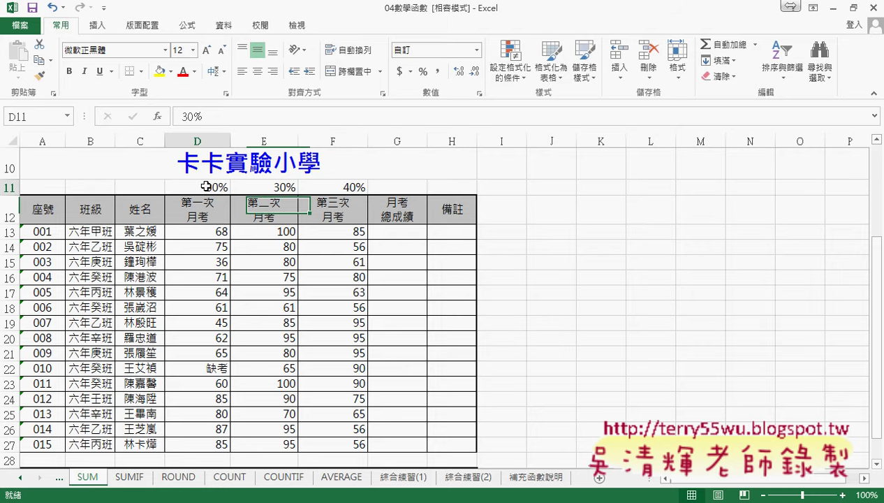
pyautogui.click(276, 187)
pyautogui.click(345, 187)
pyautogui.click(410, 229)
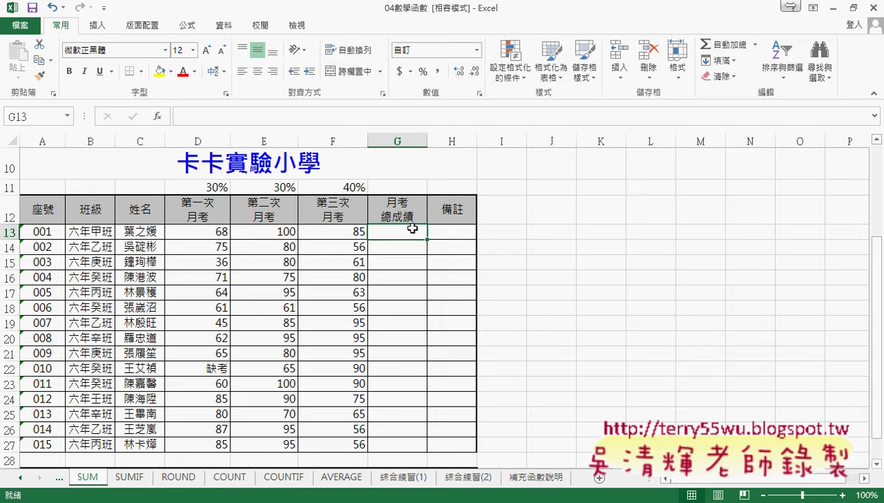
# Step: Build =D13*D11+E13*E11+F13*F11 in G13 by clicking each score and weight cell
pyautogui.click(232, 117)
pyautogui.write('=')
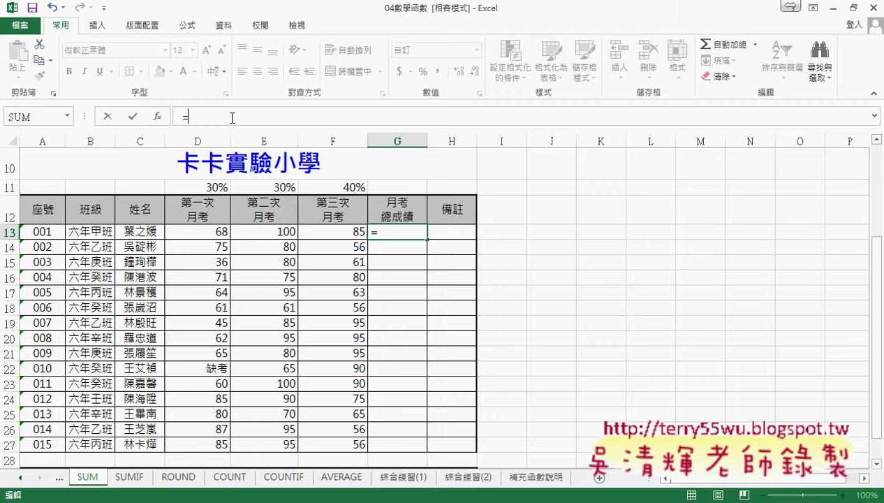
pyautogui.click(203, 232)
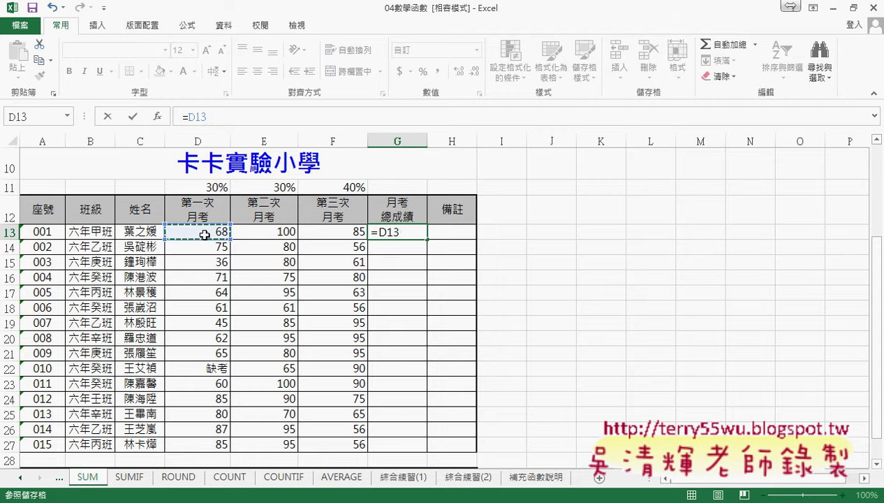
pyautogui.write('*')
pyautogui.click(209, 189)
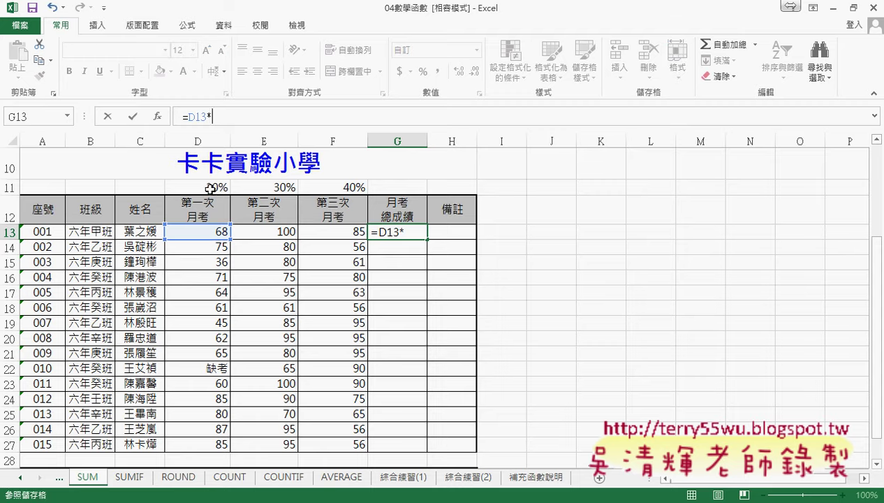
pyautogui.write('D11+')
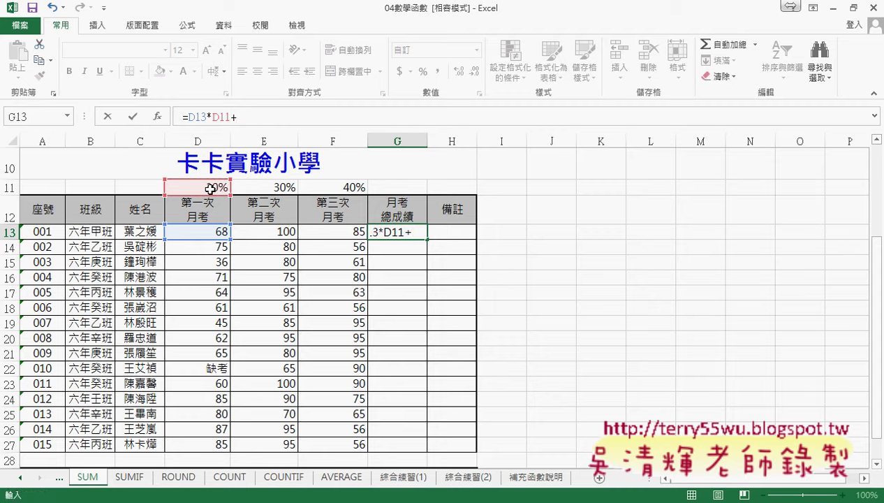
pyautogui.click(282, 236)
pyautogui.write('*')
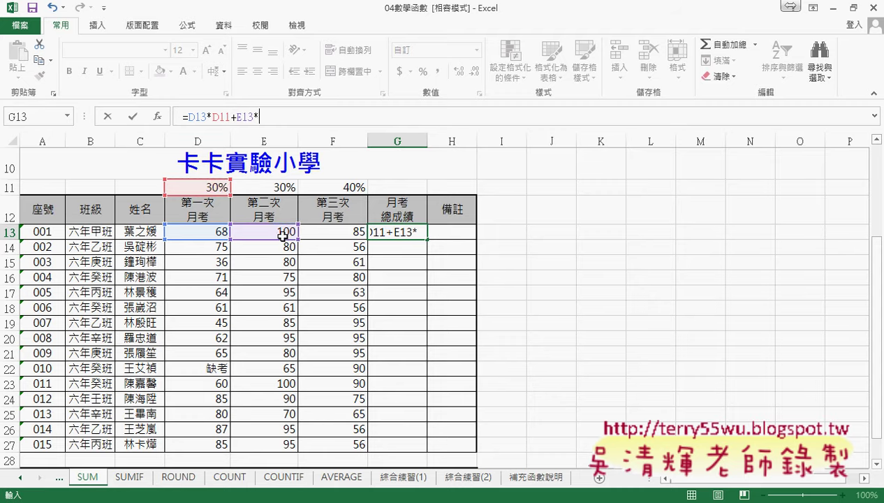
pyautogui.click(280, 188)
pyautogui.write('+')
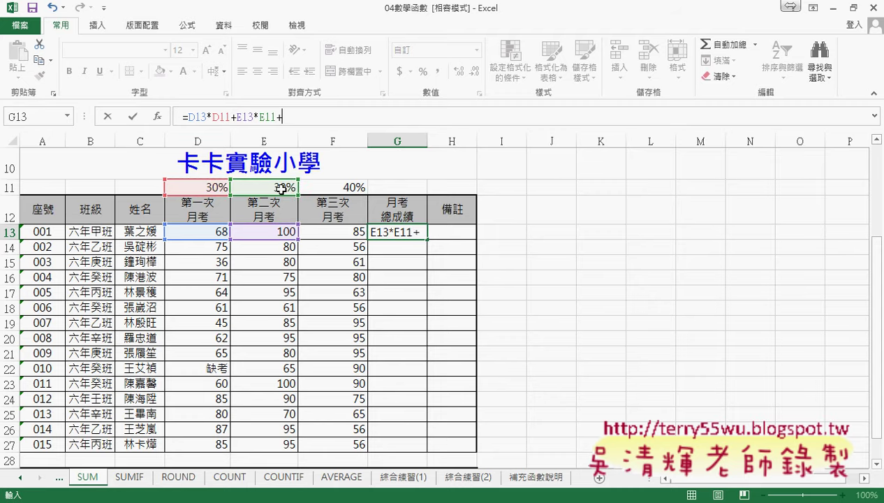
pyautogui.click(339, 228)
pyautogui.write('*')
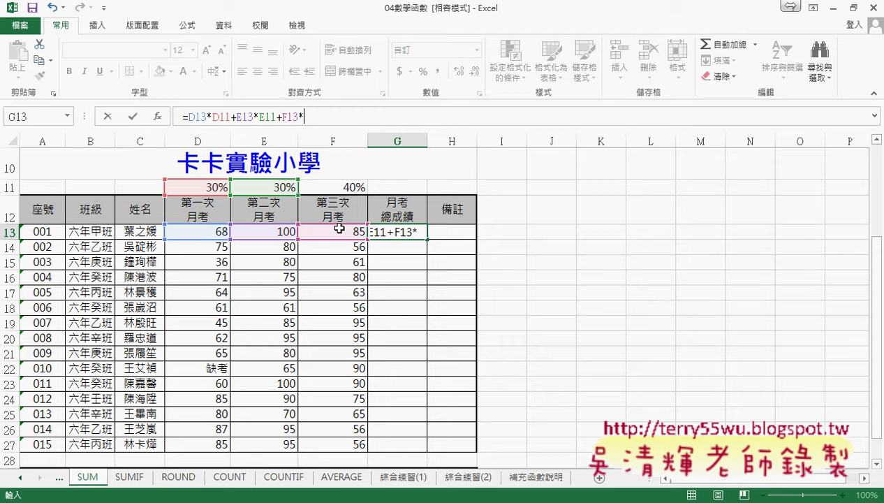
pyautogui.click(353, 185)
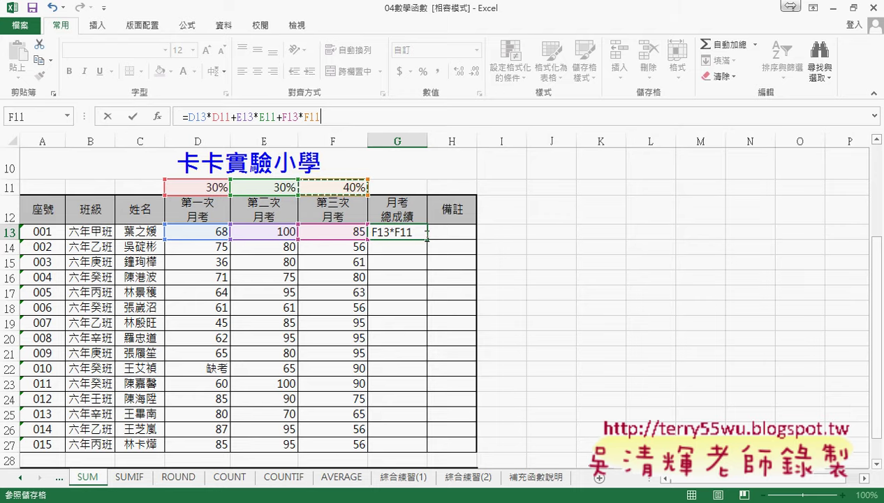
pyautogui.click(222, 117)
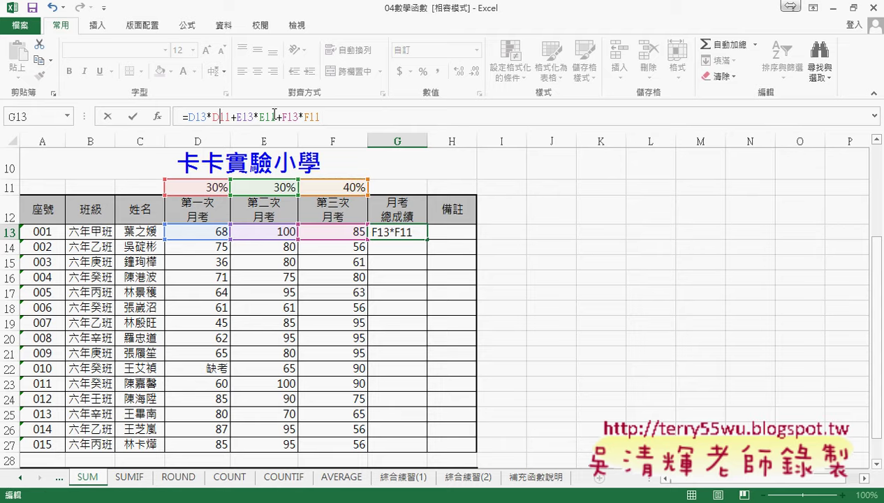
pyautogui.press('F4')
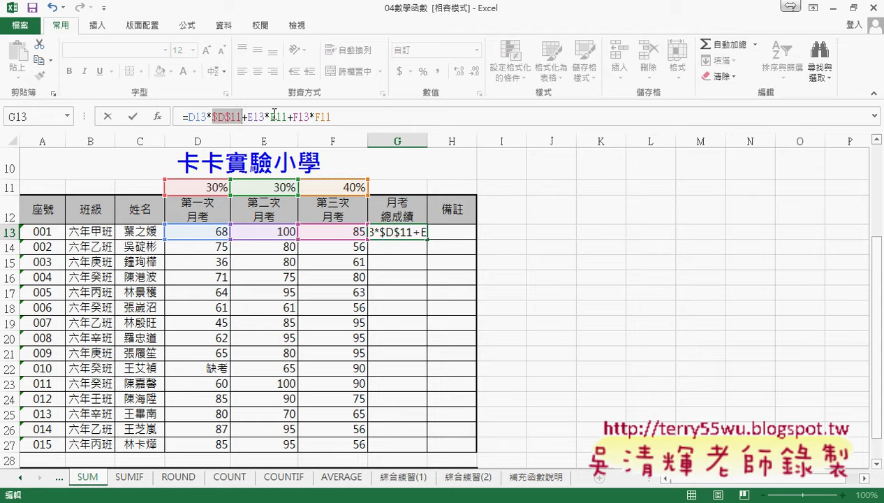
pyautogui.press('F4')
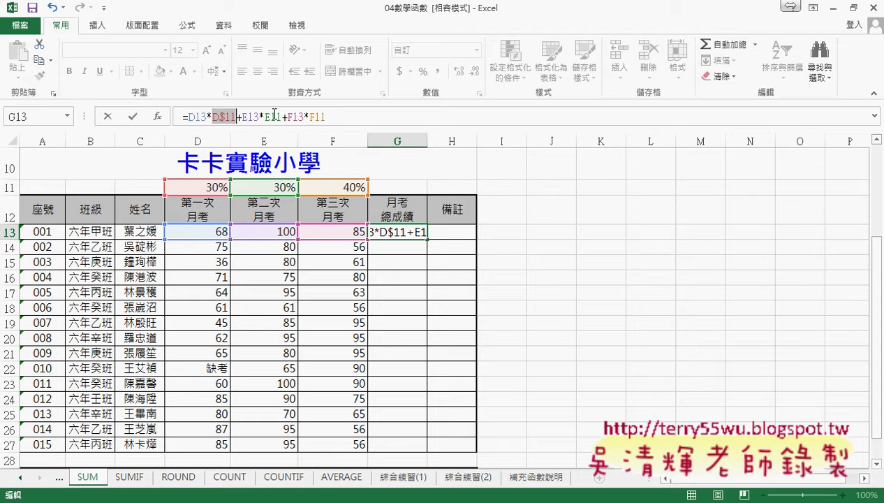
pyautogui.click(275, 114)
pyautogui.press('F4')
pyautogui.press('F4')
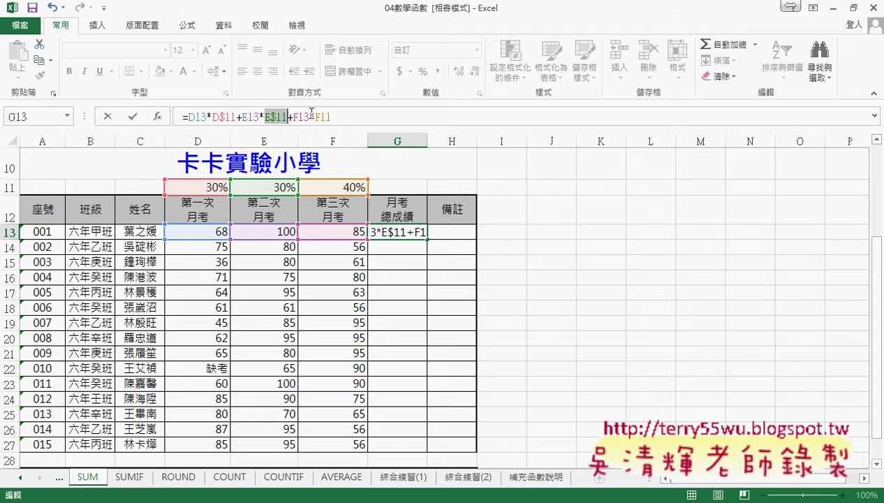
pyautogui.click(321, 116)
pyautogui.press('F4')
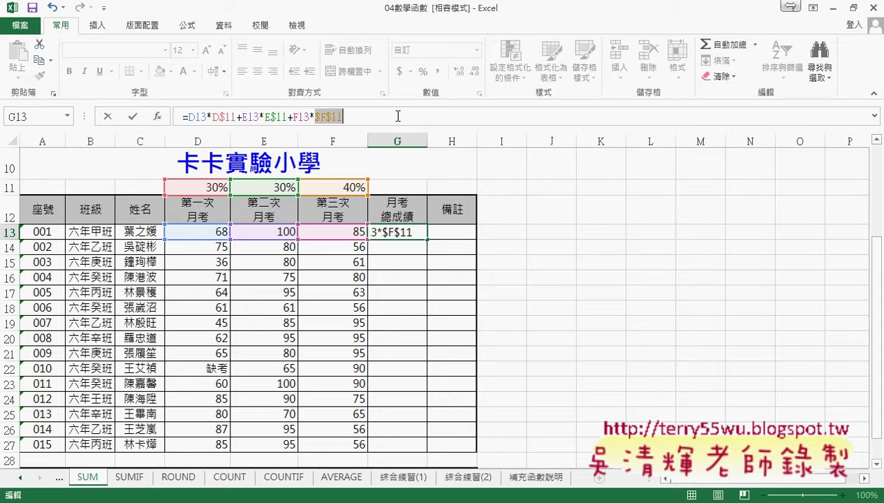
pyautogui.press('F4')
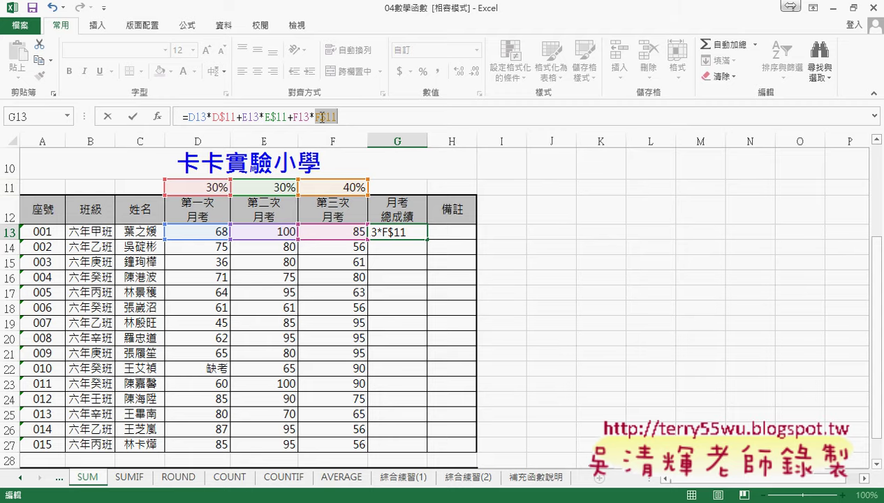
pyautogui.click(133, 116)
pyautogui.doubleClick(427, 239)
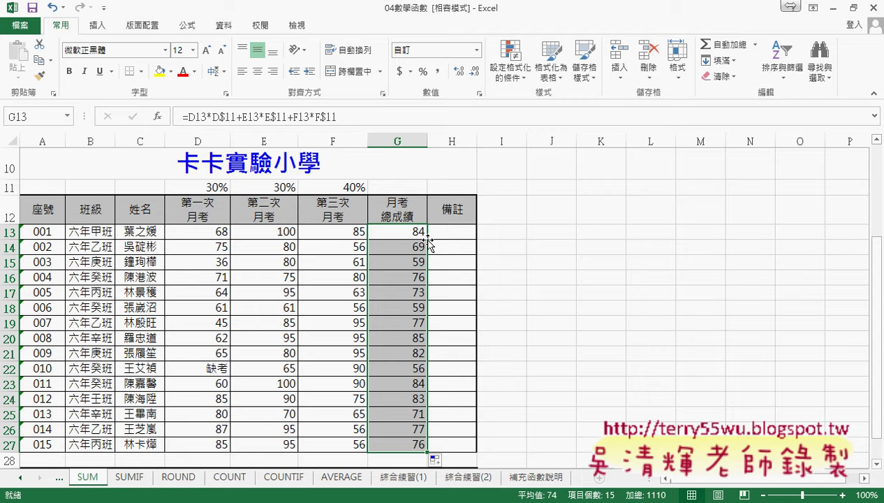
pyautogui.click(448, 232)
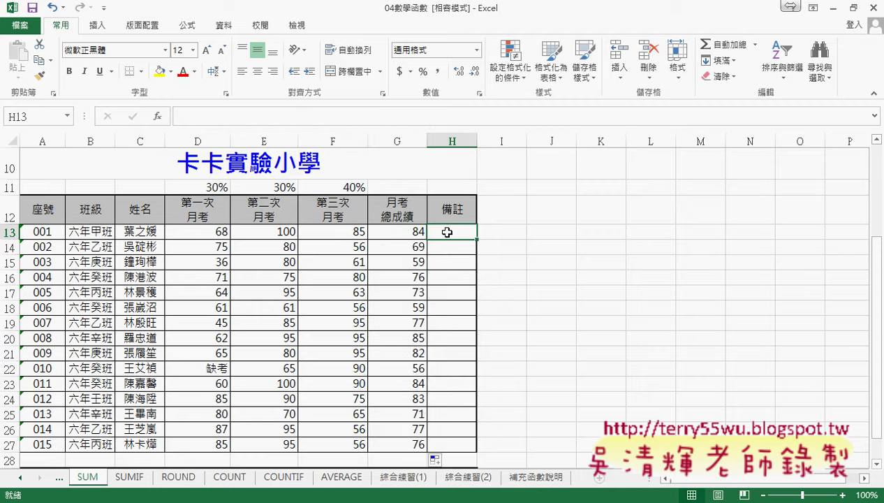
# Step: Insert a function in H13, filtering to 數學與三角函數 and browsing SUM, SUMIF, SUMIFS to SUMPRODUCT
pyautogui.click(157, 116)
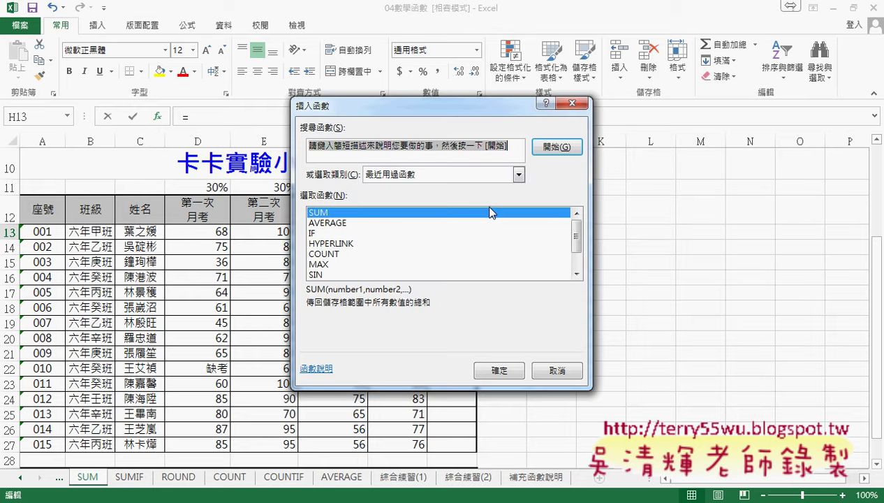
pyautogui.click(455, 174)
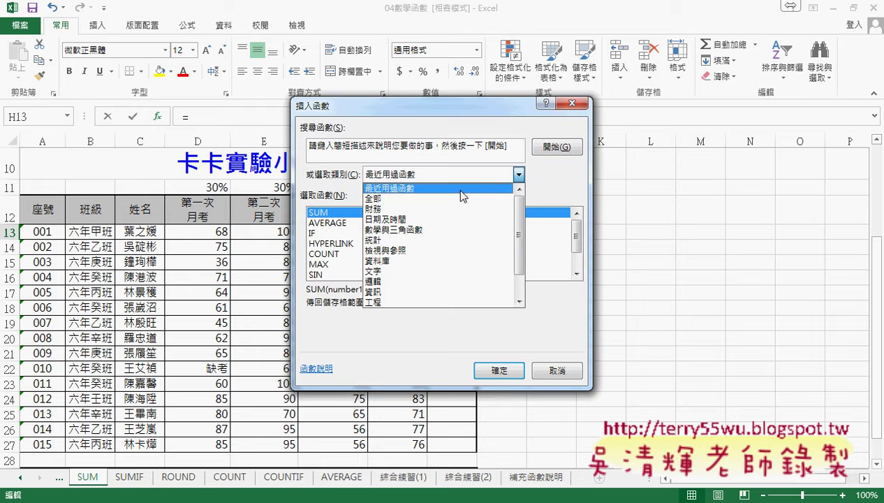
pyautogui.click(454, 229)
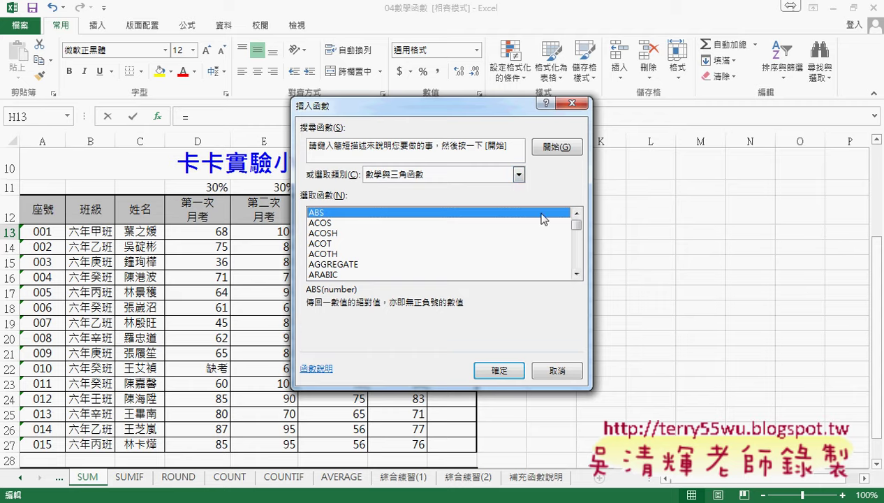
pyautogui.moveTo(576, 225); pyautogui.dragTo(577, 260)
pyautogui.click(327, 234)
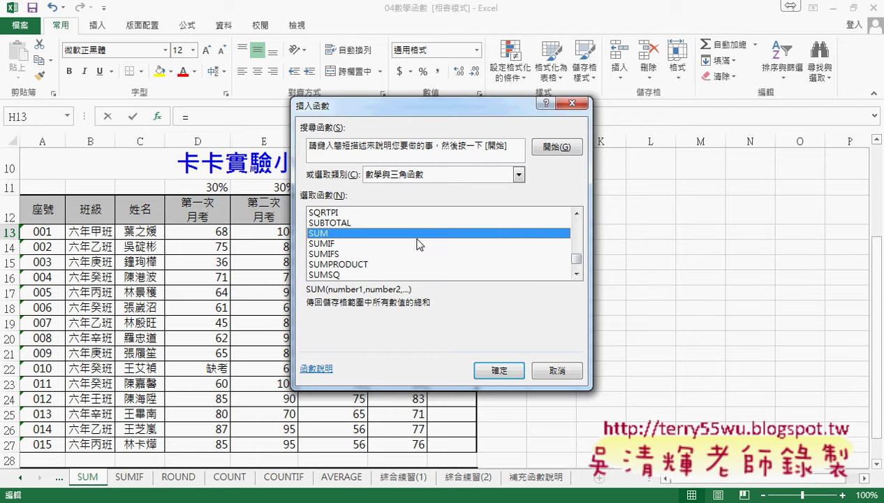
pyautogui.click(419, 244)
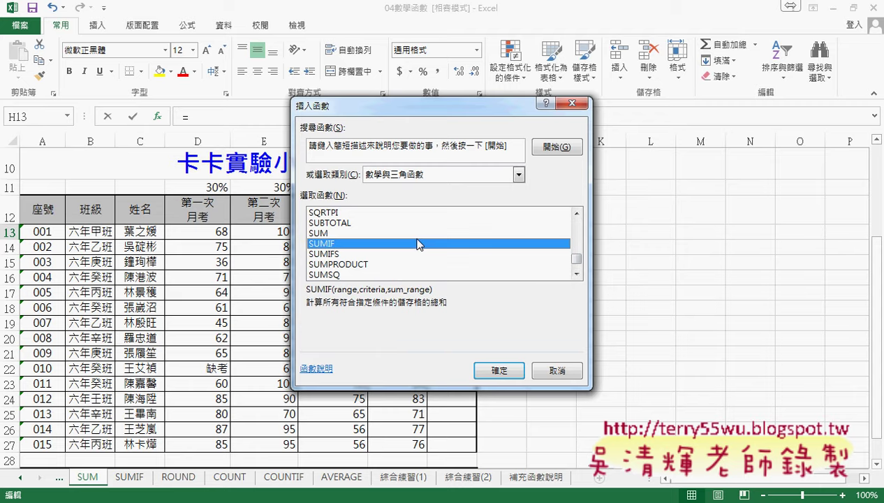
pyautogui.press('Down')
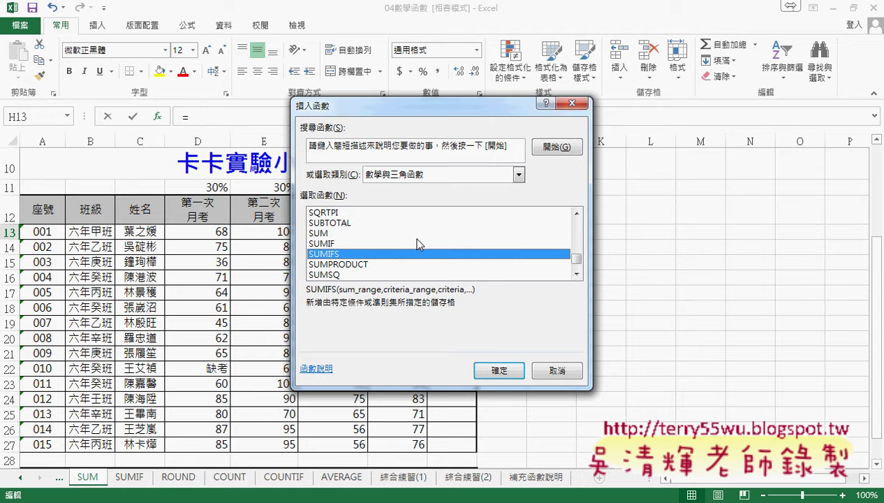
pyautogui.click(419, 244)
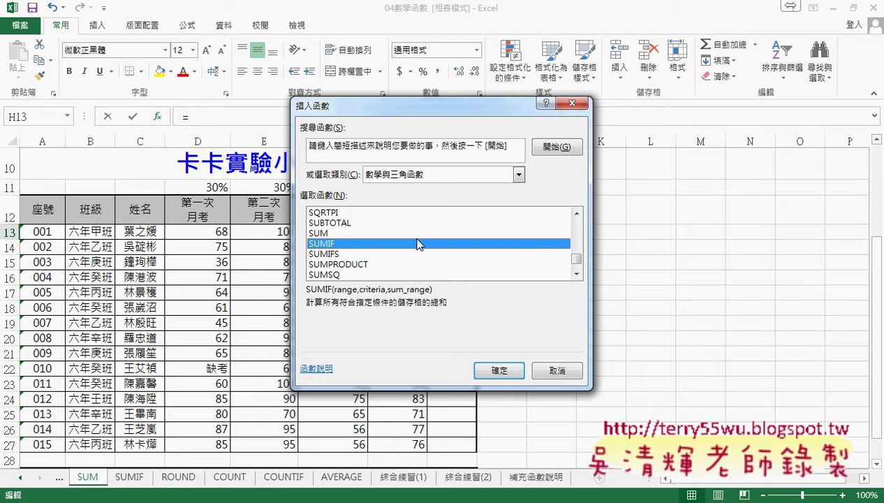
pyautogui.press('Down')
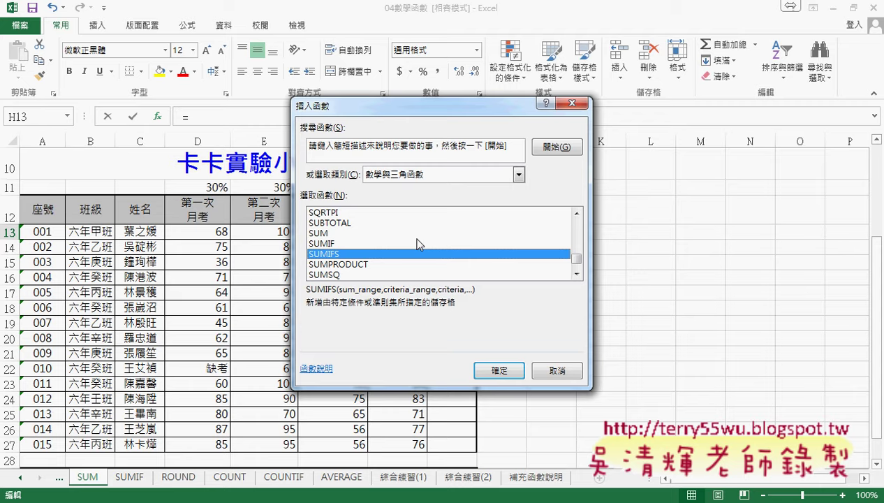
pyautogui.press('Down')
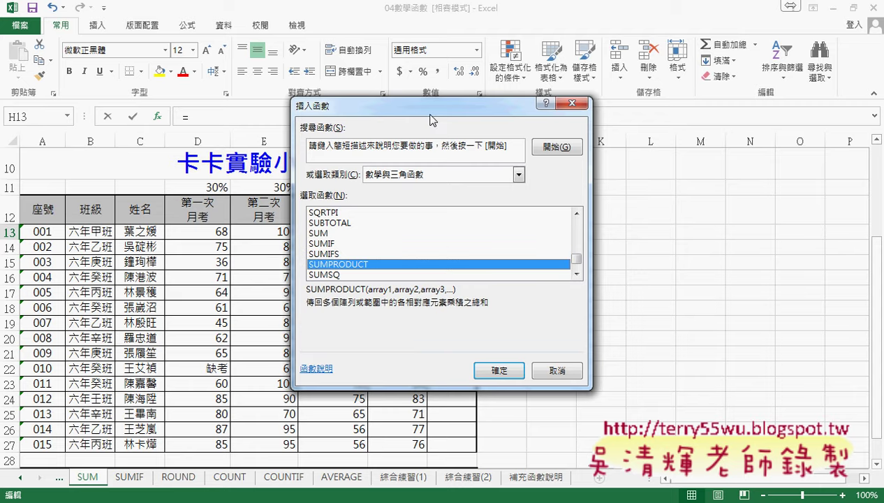
# Step: Annotate the weights, G13 total and SUMPRODUCT's 陣列/乘/總和 description, then clear the marks
pyautogui.moveTo(437, 112); pyautogui.dragTo(628, 119)
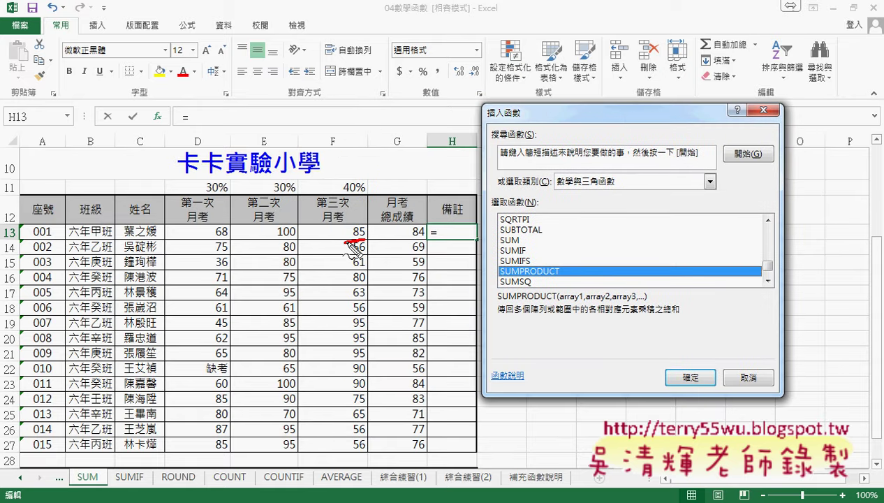
pyautogui.moveTo(353, 248)
pyautogui.mouseDown()
pyautogui.moveTo(224, 208)
pyautogui.moveTo(363, 185)
pyautogui.mouseUp()
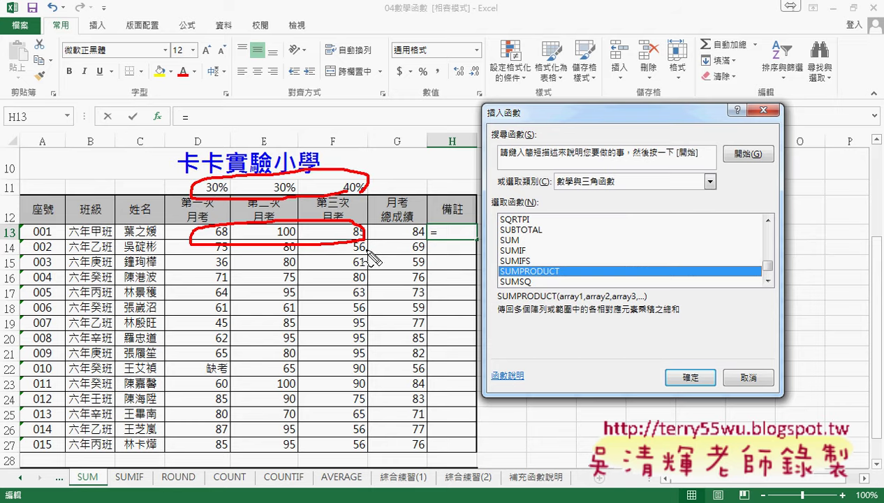
pyautogui.moveTo(407, 238); pyautogui.dragTo(426, 236)
pyautogui.moveTo(502, 278); pyautogui.dragTo(553, 277)
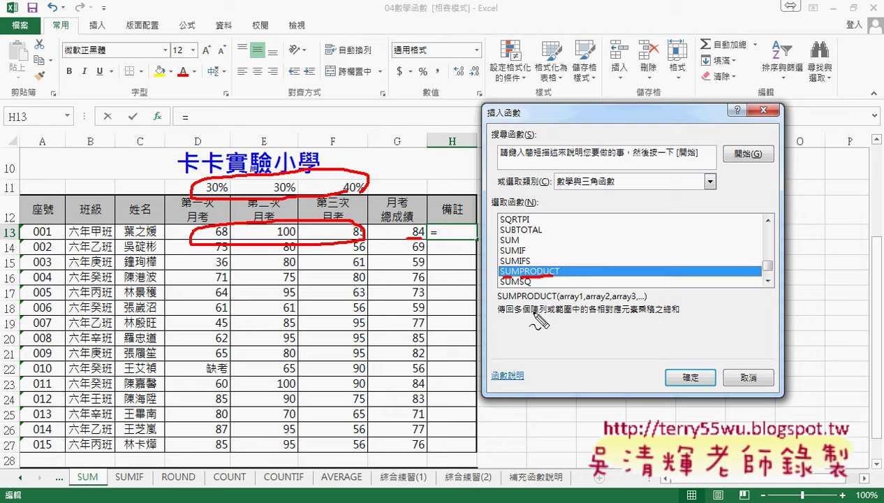
pyautogui.moveTo(531, 314); pyautogui.dragTo(567, 314)
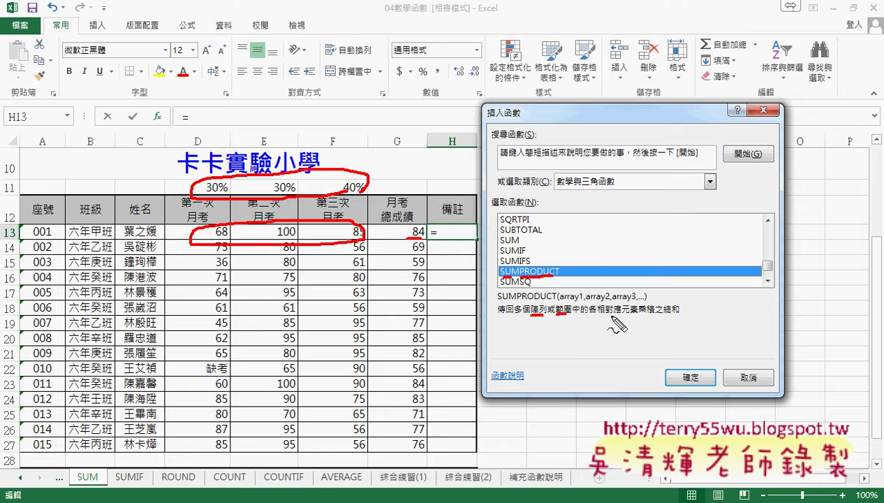
pyautogui.moveTo(637, 315); pyautogui.dragTo(654, 316)
pyautogui.moveTo(662, 315); pyautogui.dragTo(685, 315)
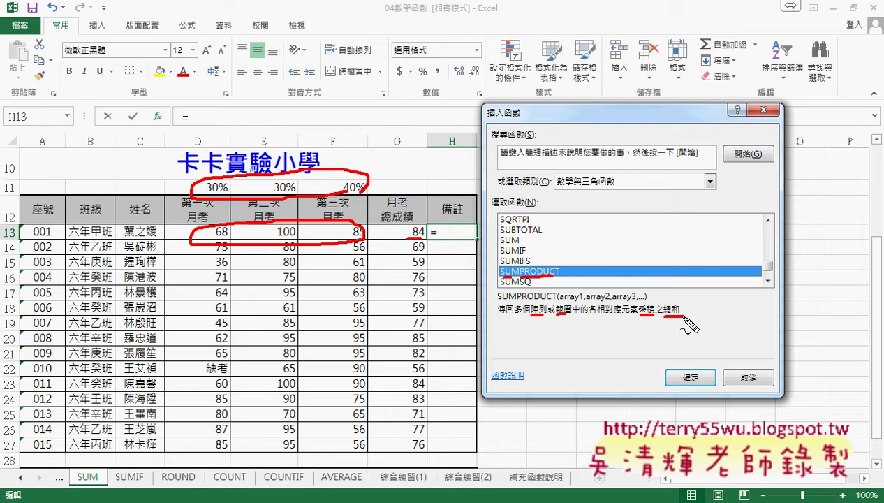
pyautogui.press('Escape')
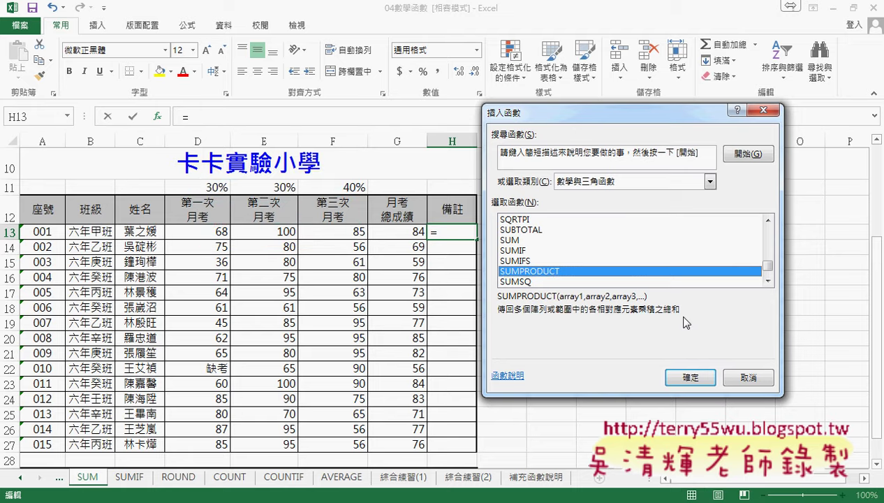
# Step: Choose SUMPRODUCT with D11:F11 as Array1 and D13:F13 as Array2
pyautogui.click(690, 377)
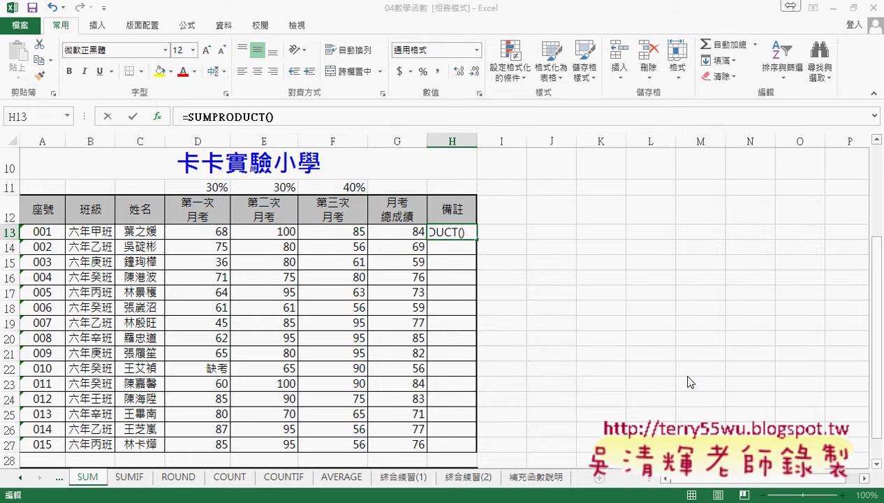
pyautogui.moveTo(655, 130); pyautogui.dragTo(750, 131)
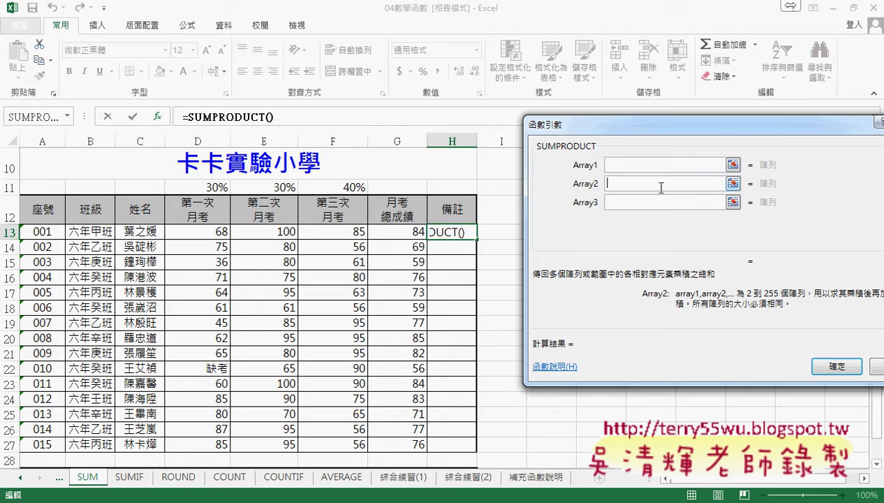
pyautogui.moveTo(213, 187); pyautogui.dragTo(332, 187)
pyautogui.moveTo(205, 232); pyautogui.dragTo(342, 232)
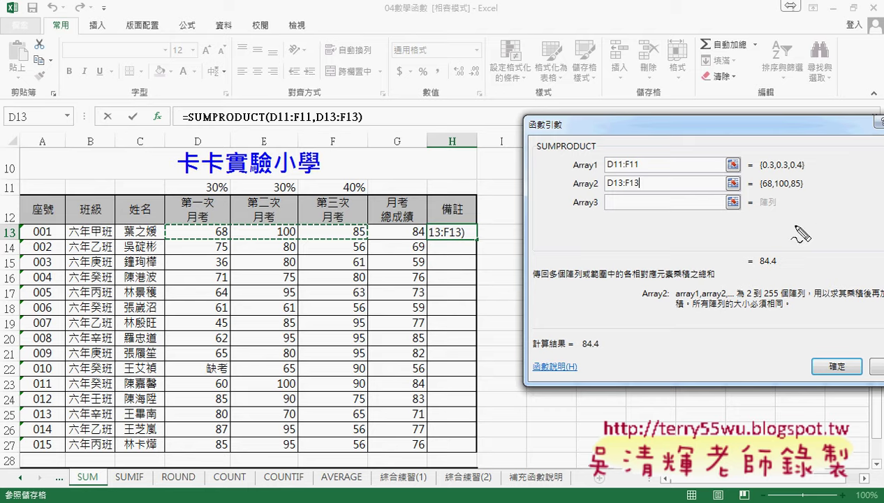
# Step: Annotate the Array1 values {0.3,0.3,0.4} and the D11:F11 percentages, then clear the marks
pyautogui.moveTo(760, 170); pyautogui.dragTo(804, 169)
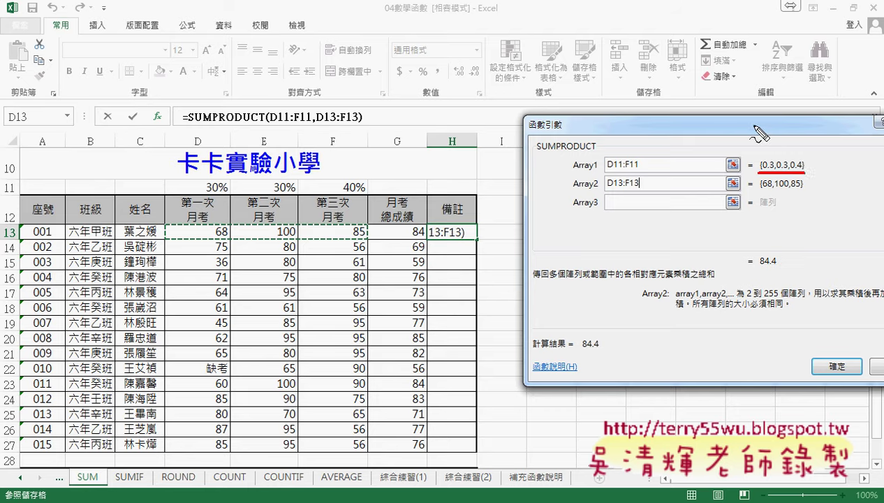
pyautogui.moveTo(754, 123); pyautogui.dragTo(747, 155)
pyautogui.moveTo(800, 125); pyautogui.dragTo(809, 150)
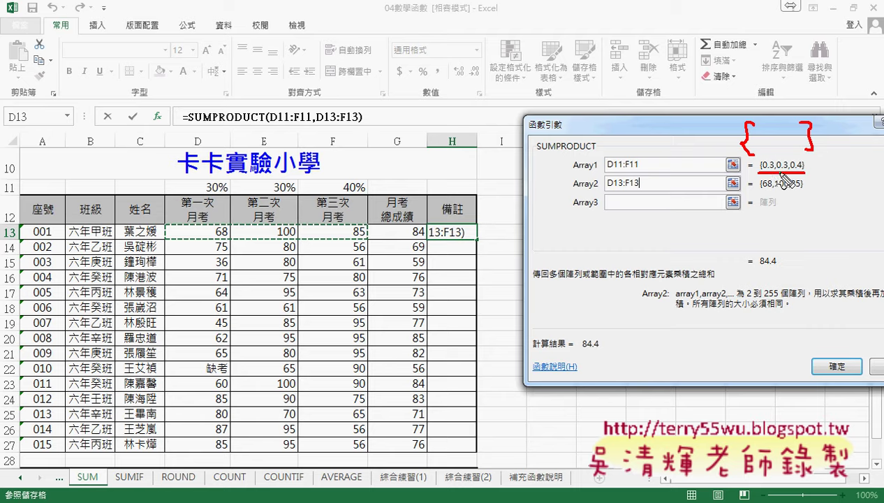
pyautogui.moveTo(771, 148)
pyautogui.mouseDown()
pyautogui.moveTo(772, 158)
pyautogui.moveTo(793, 158)
pyautogui.mouseUp()
pyautogui.moveTo(819, 172)
pyautogui.mouseDown()
pyautogui.moveTo(855, 167)
pyautogui.moveTo(833, 169)
pyautogui.moveTo(843, 169)
pyautogui.mouseUp()
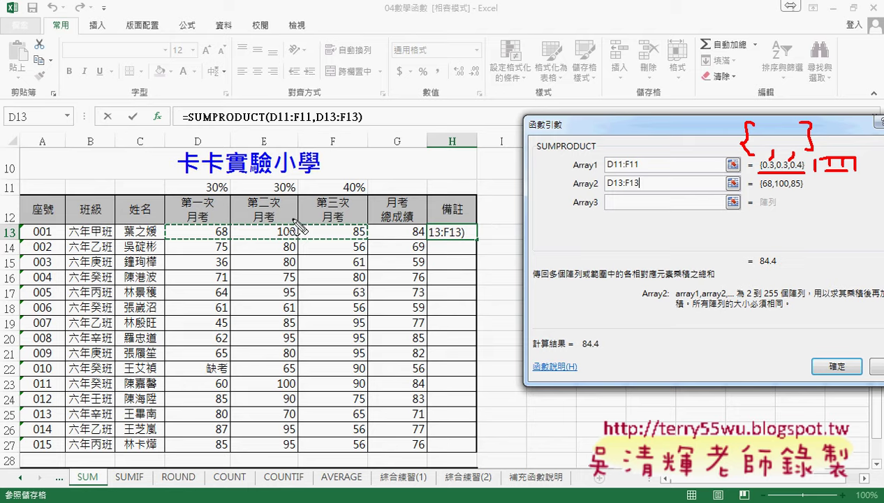
pyautogui.moveTo(188, 196)
pyautogui.mouseDown()
pyautogui.moveTo(364, 176)
pyautogui.moveTo(189, 193)
pyautogui.mouseUp()
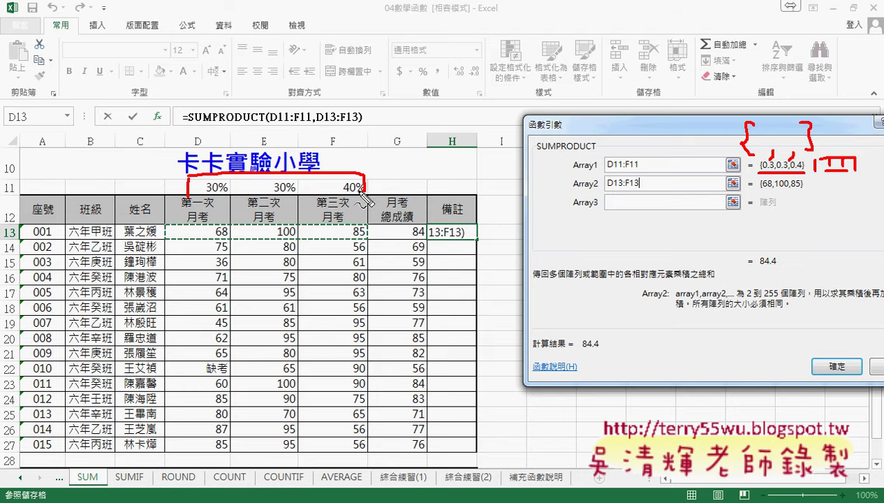
pyautogui.moveTo(234, 175); pyautogui.dragTo(234, 197)
pyautogui.moveTo(303, 174); pyautogui.dragTo(304, 194)
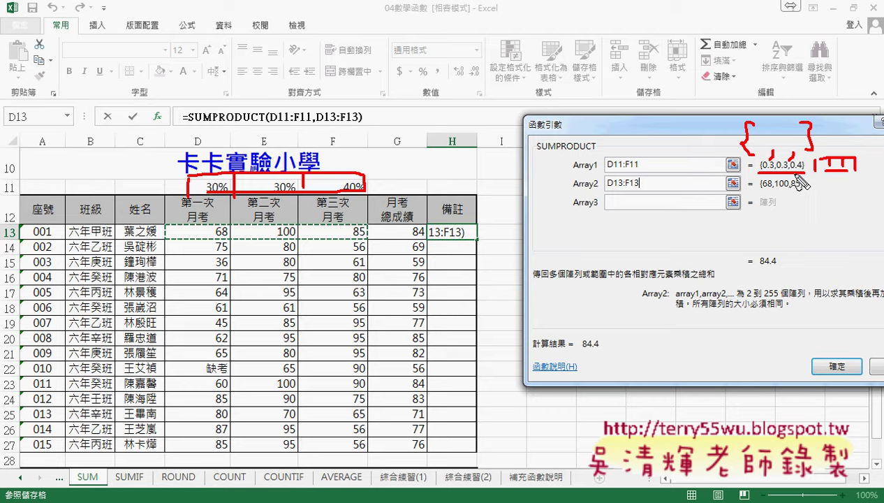
pyautogui.press('Escape')
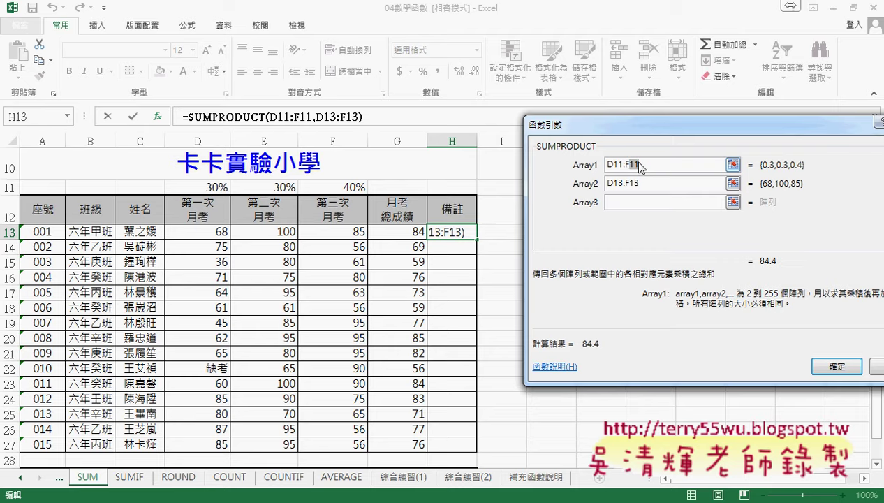
# Step: Change Array1 to D$11:F$11 with F4 and confirm =SUMPRODUCT(D$11:F$11,D13:F13) in H13
pyautogui.click(644, 162)
pyautogui.press('F4')
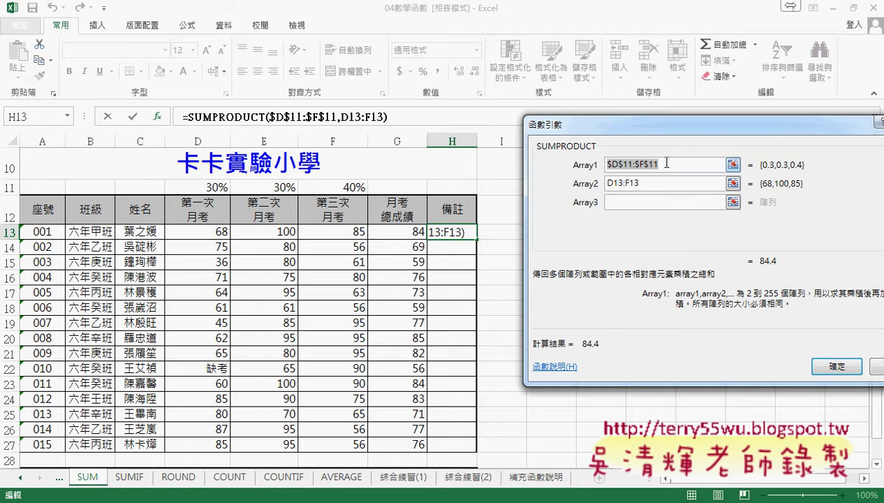
pyautogui.press('F4')
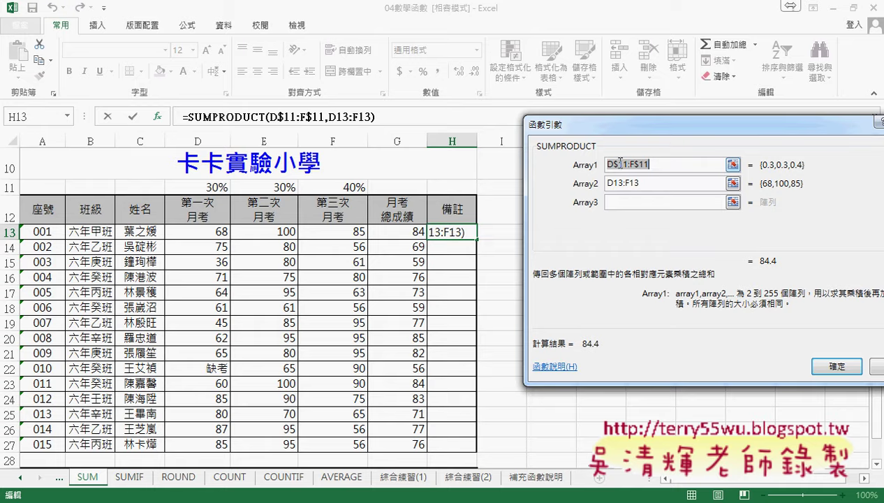
pyautogui.click(832, 364)
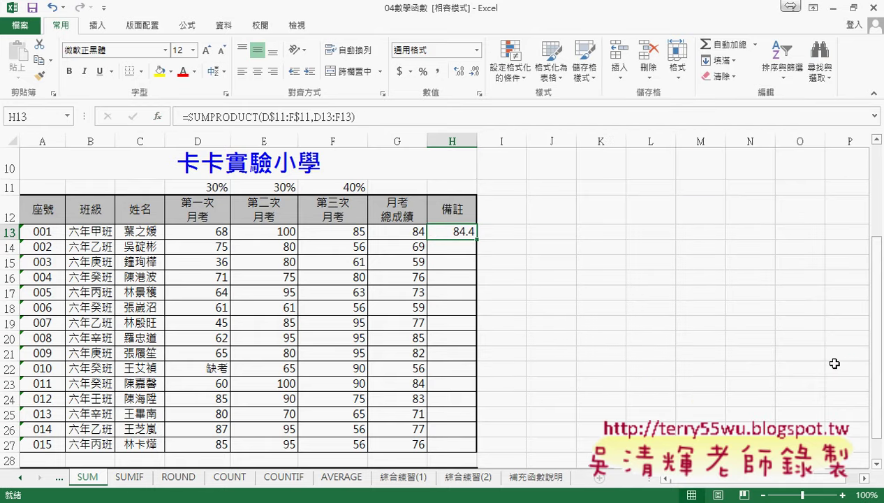
# Step: Drop H13's decimal and fill its SUMPRODUCT formula down to row 27
pyautogui.click(475, 71)
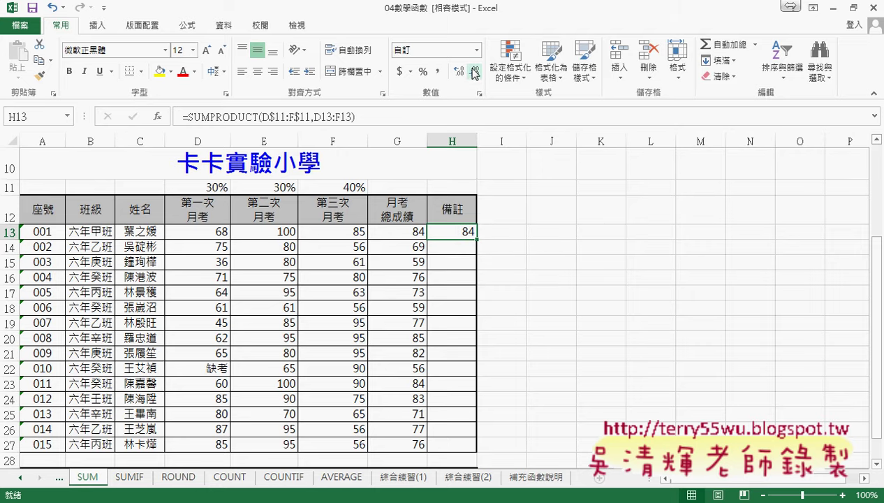
pyautogui.doubleClick(478, 240)
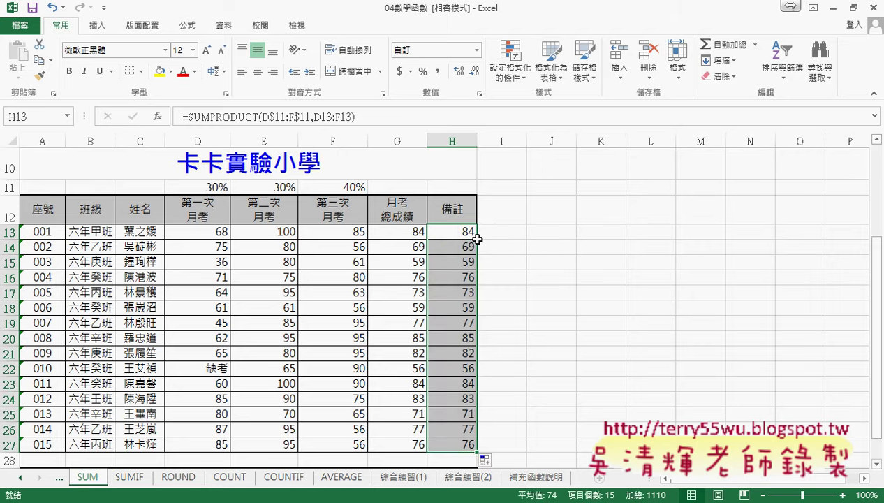
pyautogui.click(401, 232)
pyautogui.click(435, 230)
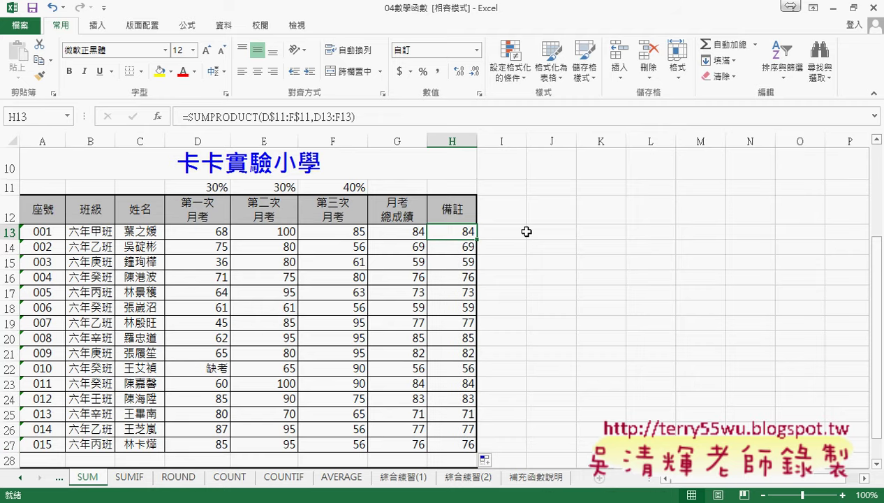
# Step: Type the heading 'VBA' in I12 and compare the G13 and H13 formulas
pyautogui.click(512, 209)
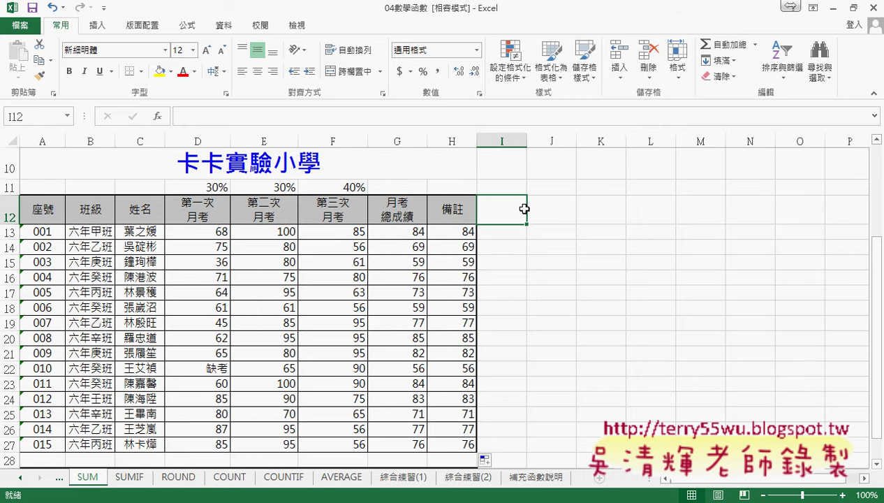
pyautogui.write('VBA')
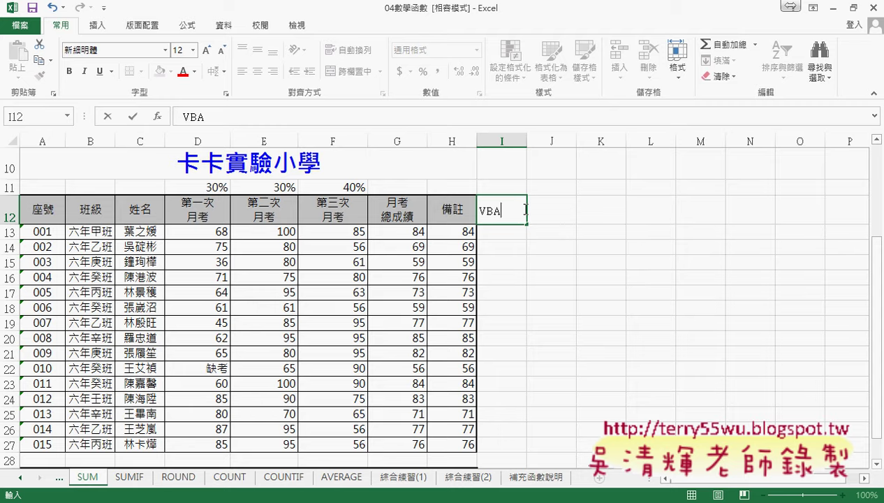
pyautogui.click(517, 232)
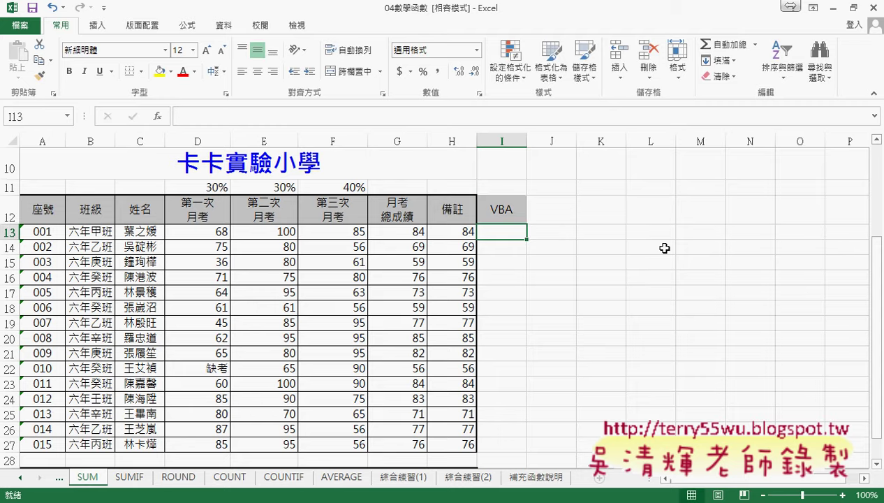
pyautogui.click(410, 232)
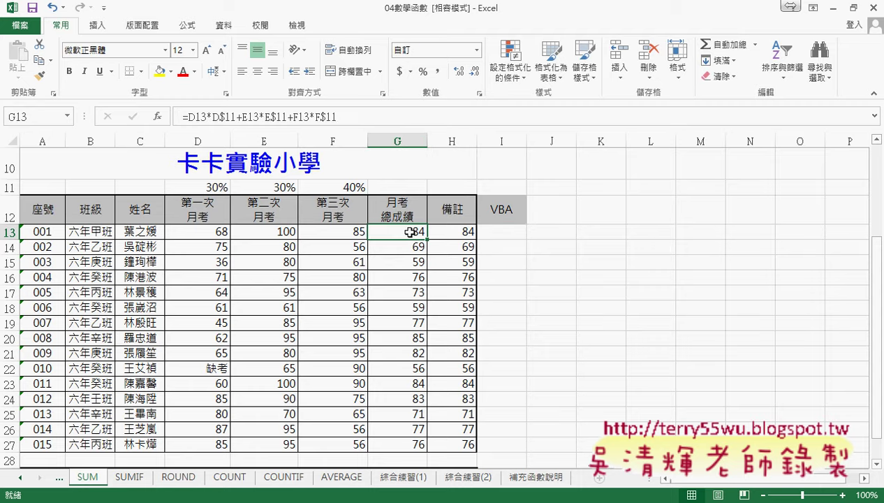
pyautogui.click(462, 233)
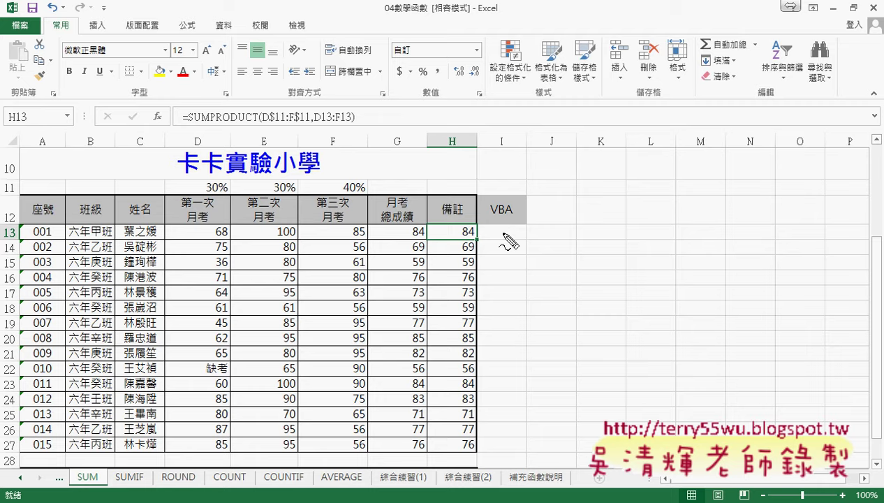
# Step: Sketch pen annotations over column J, the VBA column and the scores-to-H13 arrow, then clear them
pyautogui.moveTo(555, 216)
pyautogui.mouseDown()
pyautogui.moveTo(556, 233)
pyautogui.moveTo(631, 228)
pyautogui.mouseUp()
pyautogui.moveTo(567, 234); pyautogui.dragTo(625, 228)
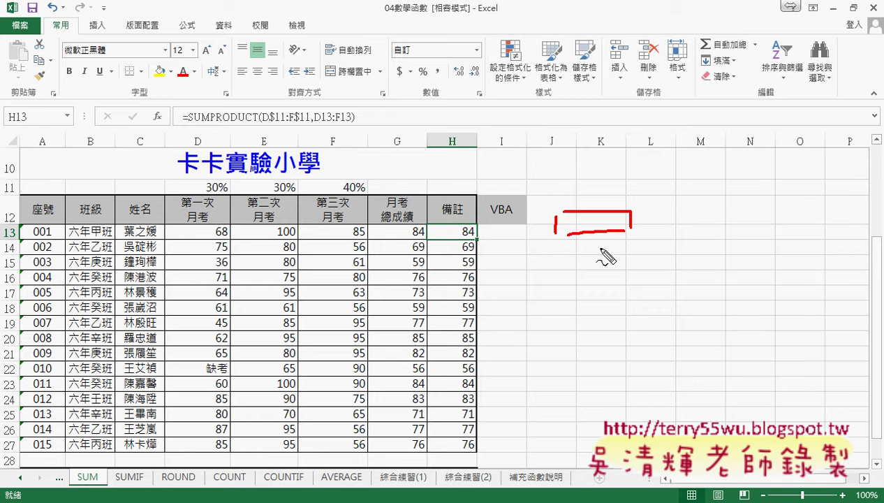
pyautogui.moveTo(555, 252)
pyautogui.mouseDown()
pyautogui.moveTo(554, 267)
pyautogui.moveTo(633, 261)
pyautogui.moveTo(563, 267)
pyautogui.mouseUp()
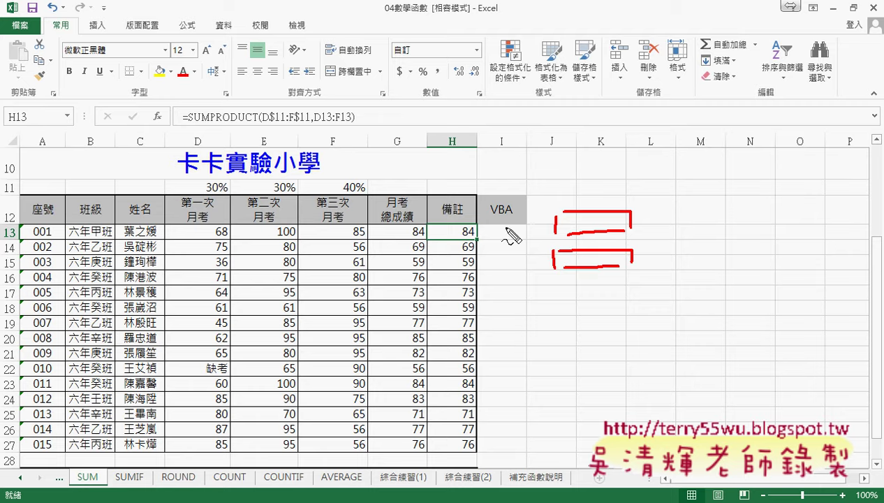
pyautogui.moveTo(506, 229)
pyautogui.mouseDown()
pyautogui.moveTo(507, 272)
pyautogui.moveTo(518, 252)
pyautogui.mouseUp()
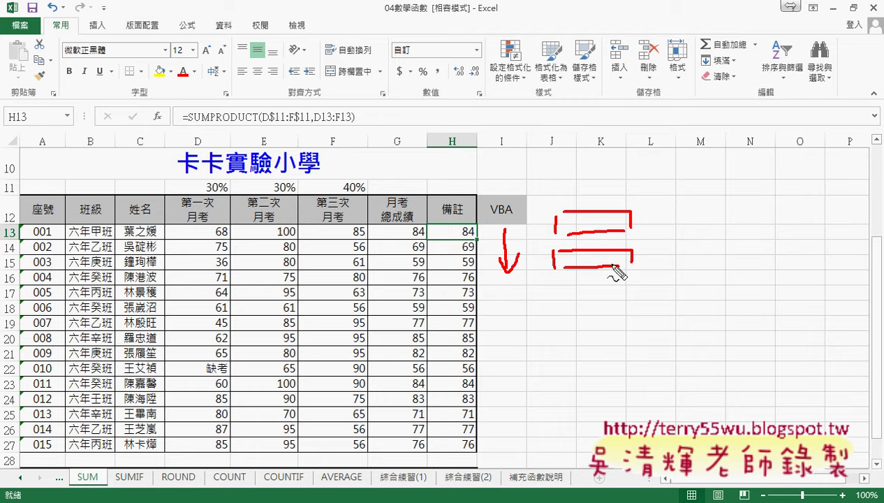
pyautogui.moveTo(162, 127)
pyautogui.mouseDown()
pyautogui.moveTo(165, 99)
pyautogui.moveTo(160, 133)
pyautogui.mouseUp()
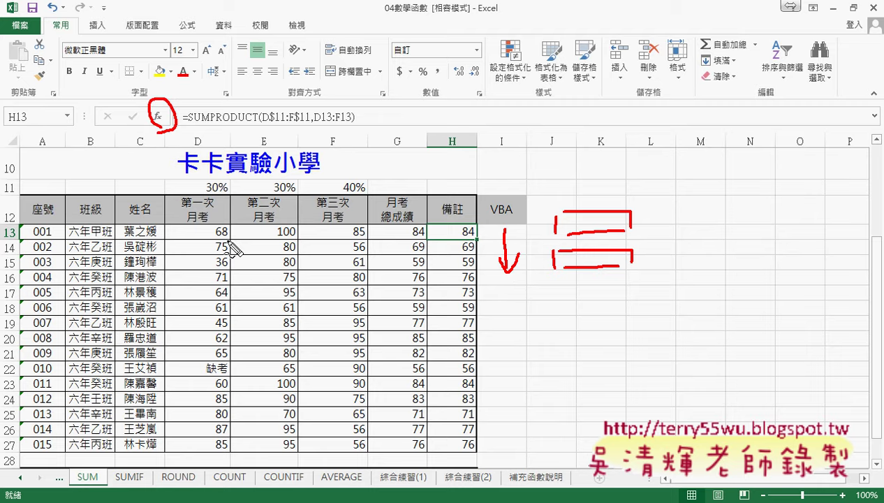
pyautogui.moveTo(185, 234)
pyautogui.mouseDown()
pyautogui.moveTo(369, 235)
pyautogui.moveTo(190, 240)
pyautogui.mouseUp()
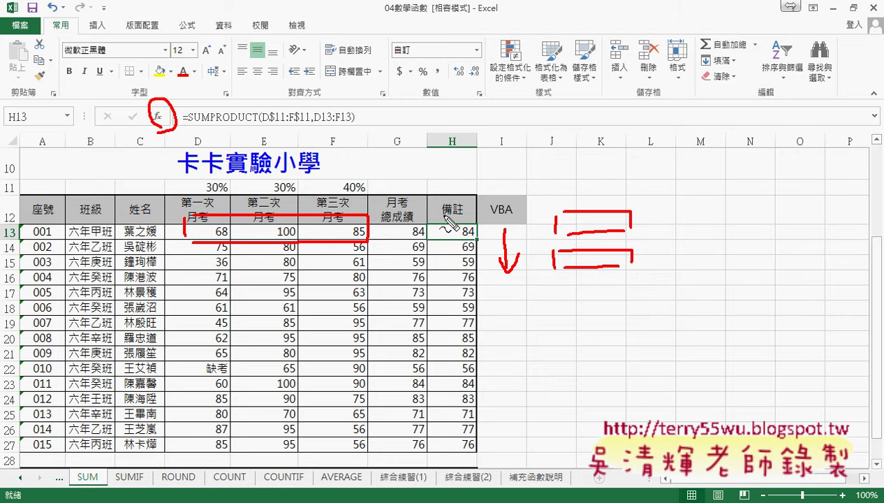
pyautogui.moveTo(353, 216)
pyautogui.mouseDown()
pyautogui.moveTo(502, 231)
pyautogui.moveTo(504, 242)
pyautogui.mouseUp()
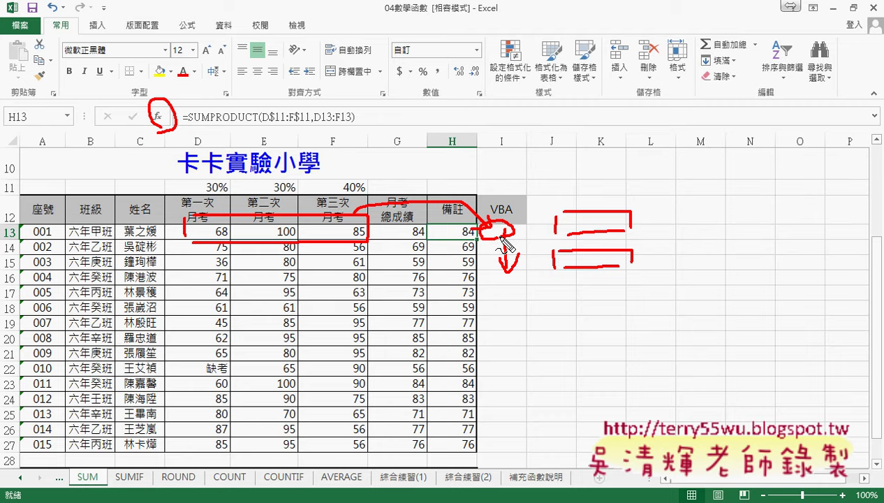
pyautogui.press('Escape')
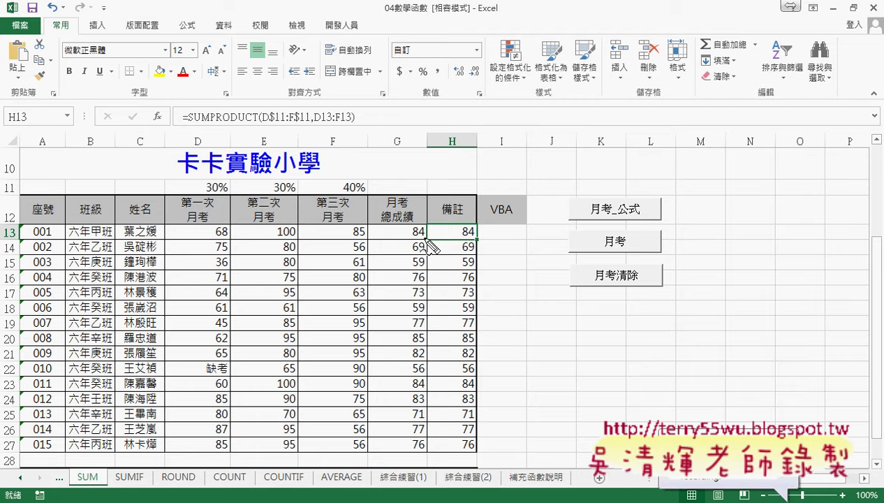
pyautogui.moveTo(443, 227)
pyautogui.mouseDown()
pyautogui.moveTo(466, 240)
pyautogui.moveTo(520, 218)
pyautogui.mouseUp()
pyautogui.moveTo(599, 217); pyautogui.dragTo(649, 216)
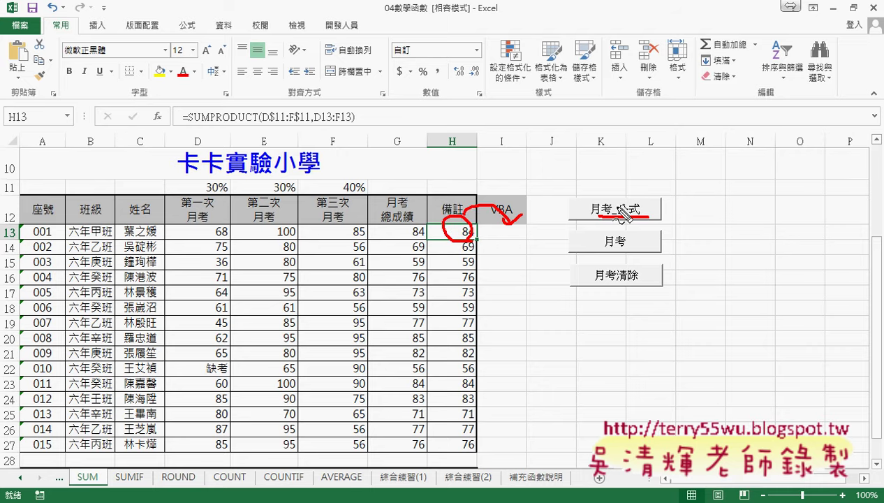
pyautogui.moveTo(605, 248); pyautogui.dragTo(623, 246)
pyautogui.moveTo(599, 284); pyautogui.dragTo(641, 283)
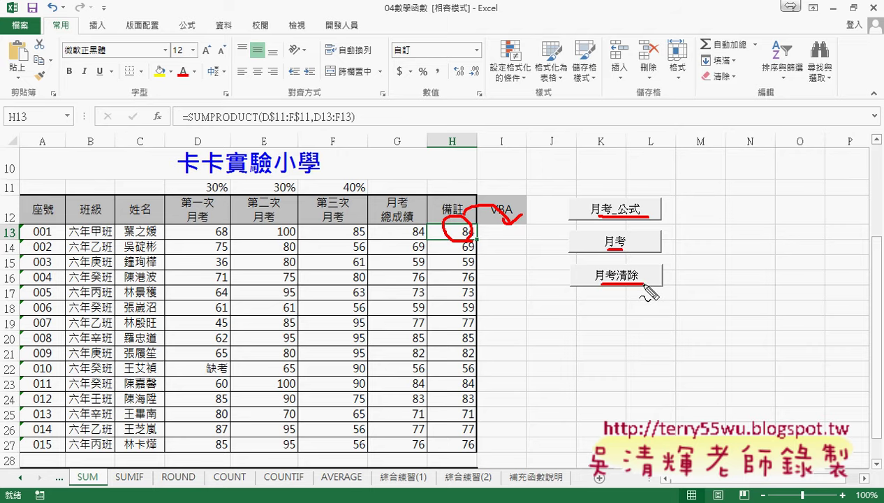
pyautogui.press('Escape')
pyautogui.click(618, 208)
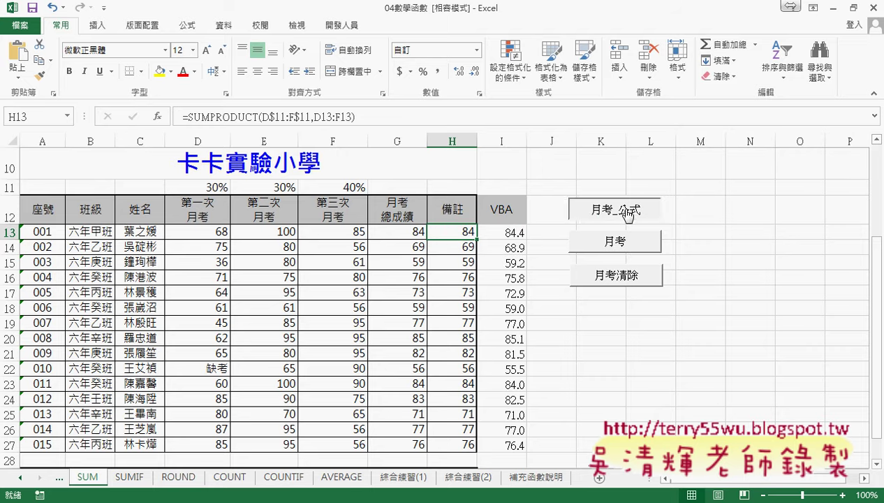
pyautogui.click(500, 230)
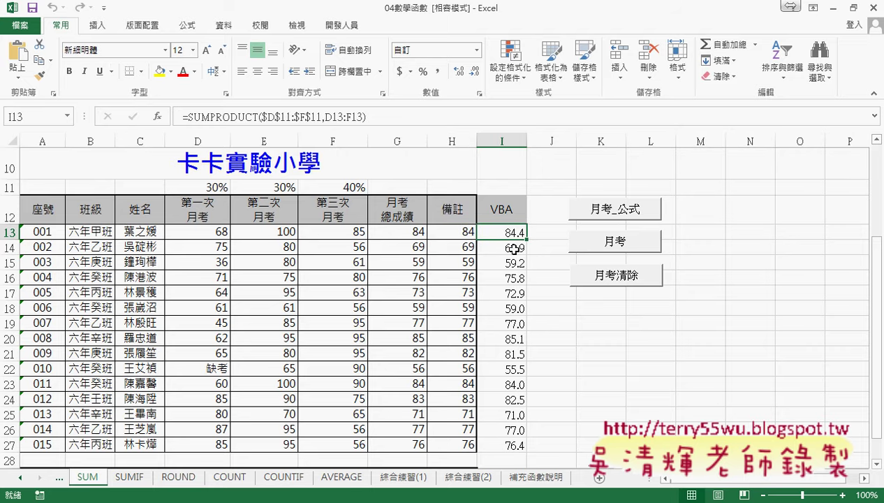
pyautogui.moveTo(498, 232); pyautogui.dragTo(521, 446)
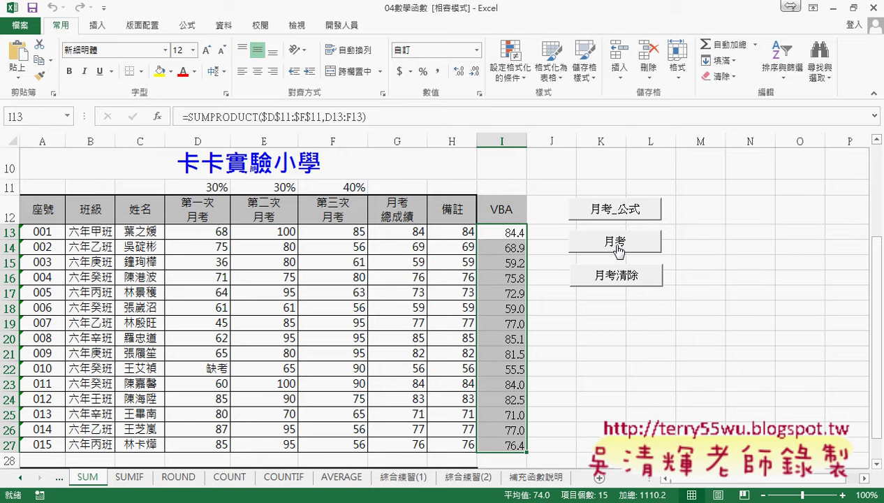
pyautogui.click(513, 237)
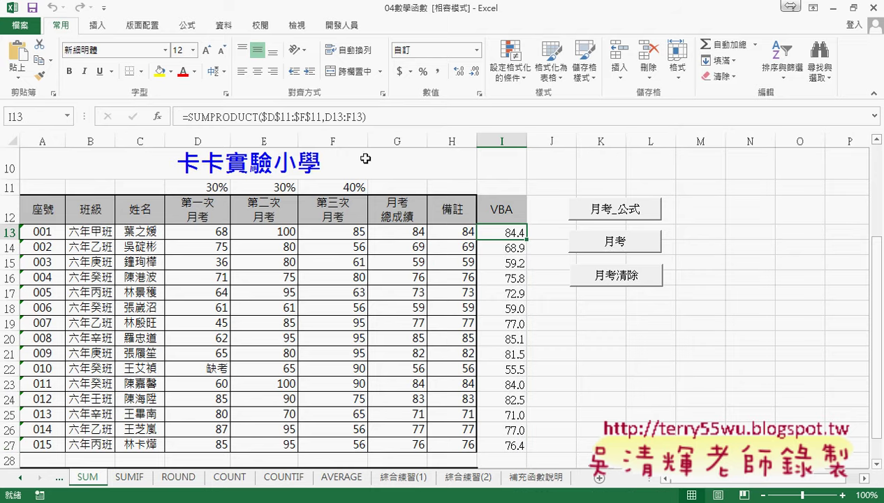
pyautogui.click(614, 242)
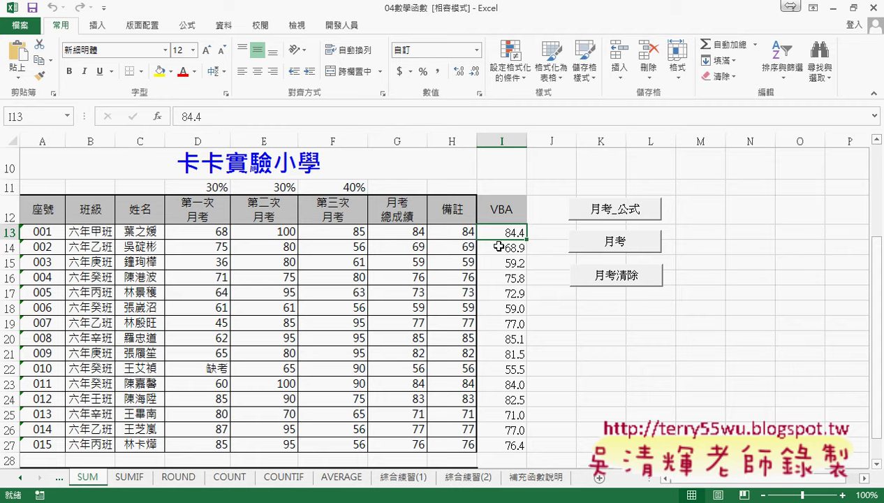
pyautogui.click(619, 279)
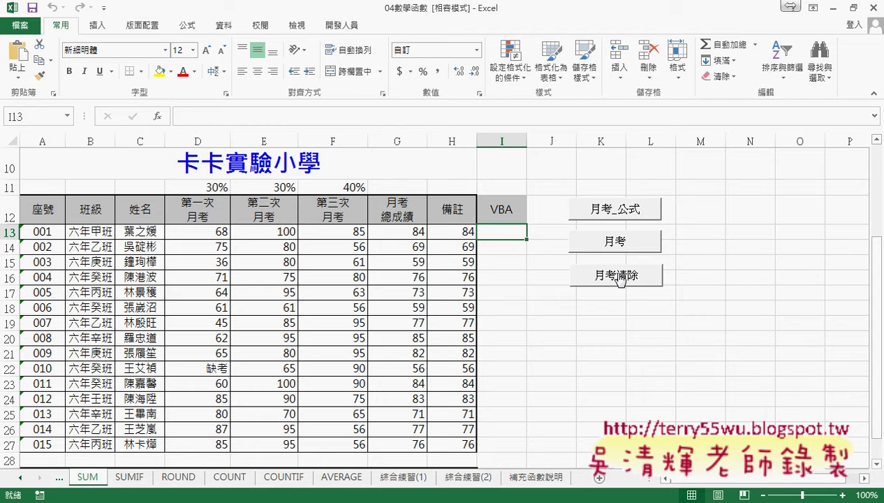
pyautogui.click(623, 210)
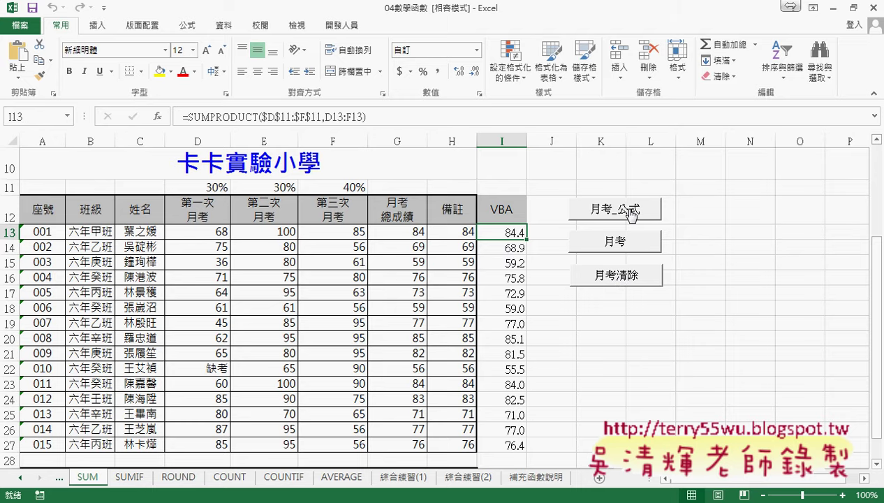
pyautogui.click(473, 237)
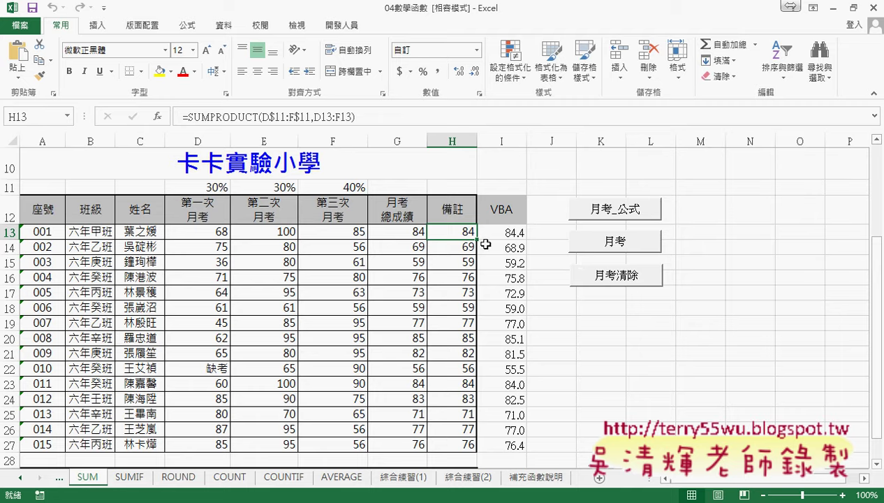
pyautogui.click(514, 233)
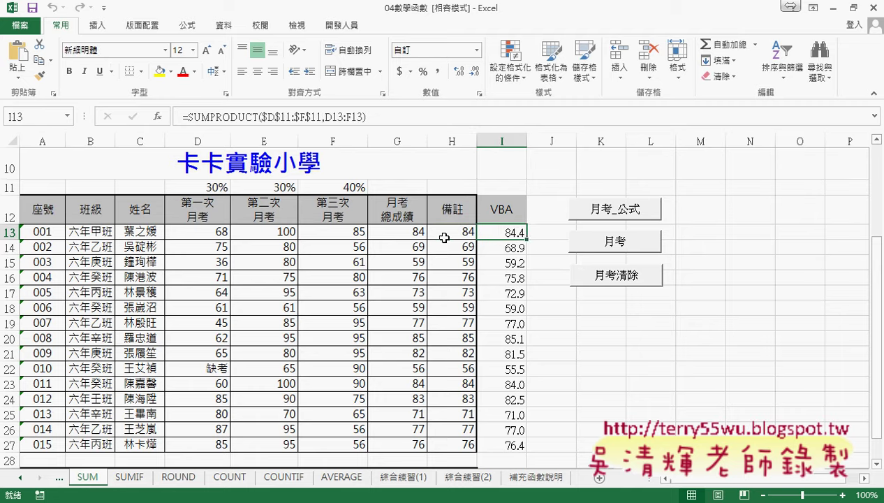
pyautogui.click(448, 237)
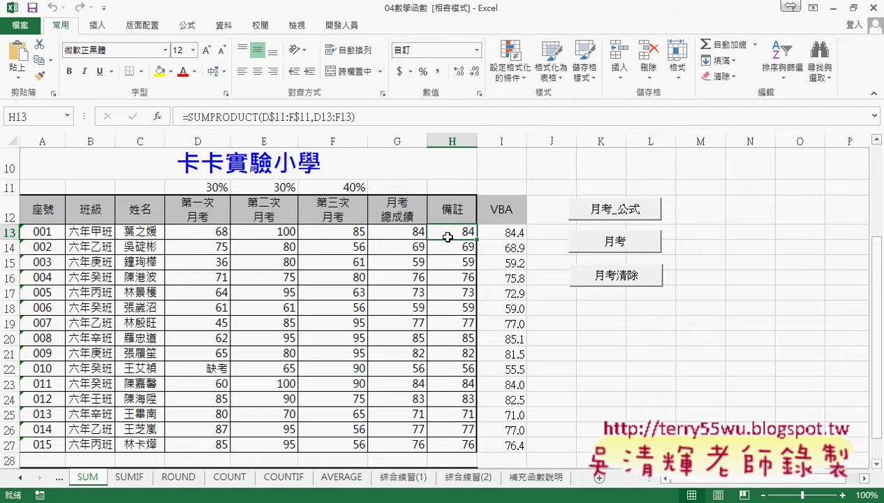
pyautogui.click(504, 233)
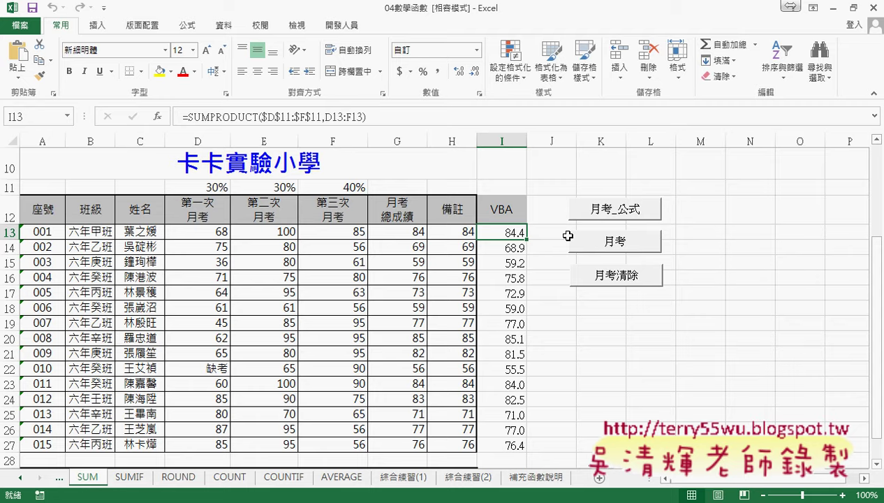
pyautogui.click(462, 231)
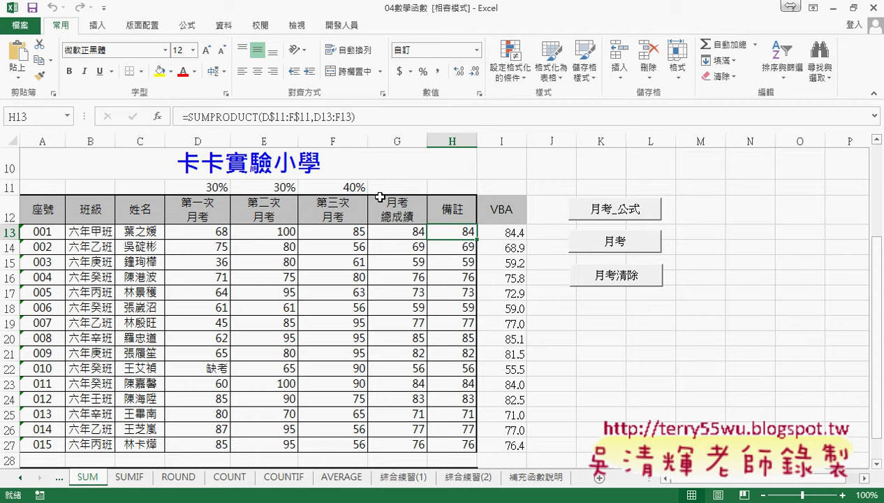
pyautogui.click(500, 231)
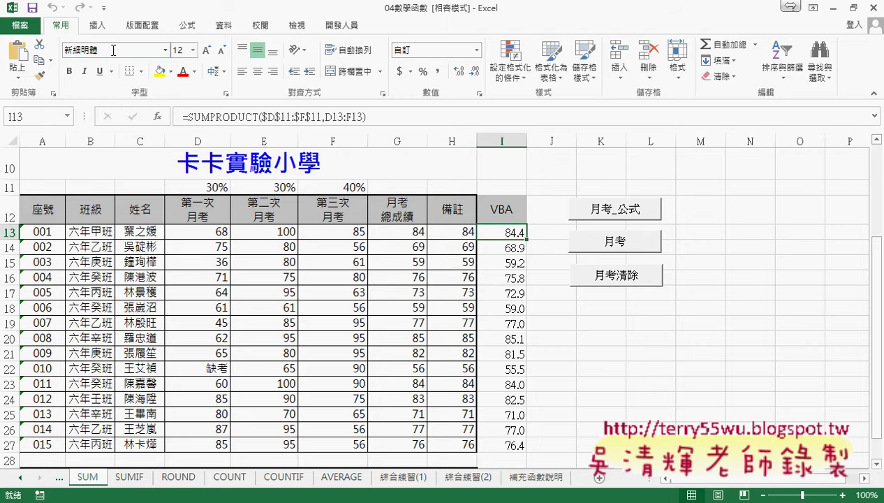
pyautogui.click(448, 232)
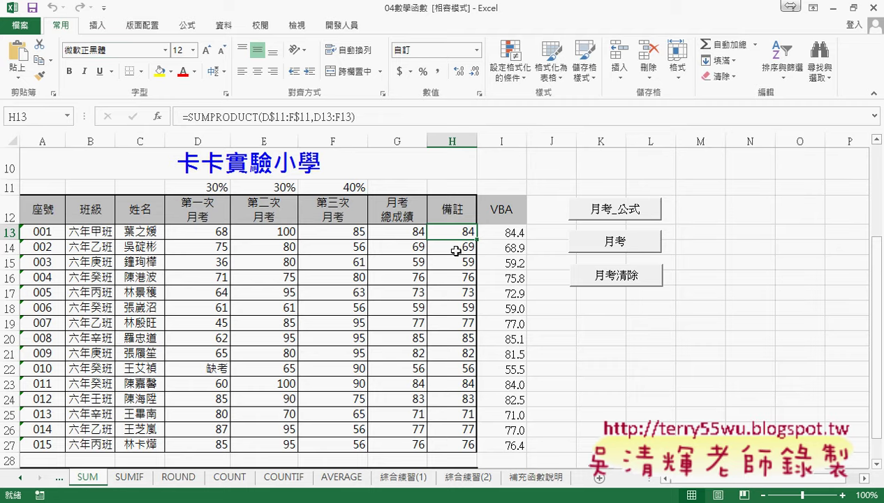
pyautogui.click(514, 233)
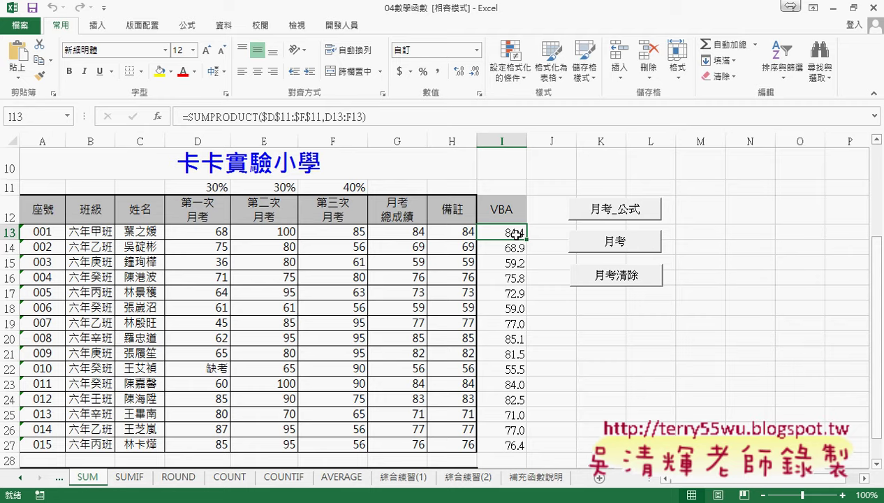
# Step: Change I13's custom number format from 0.0 to 0 so it shows 84
pyautogui.rightClick(516, 234)
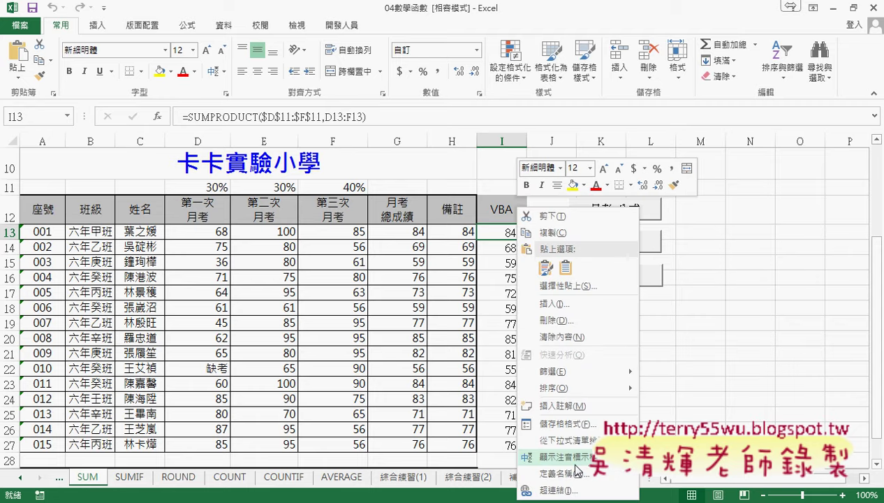
pyautogui.click(568, 424)
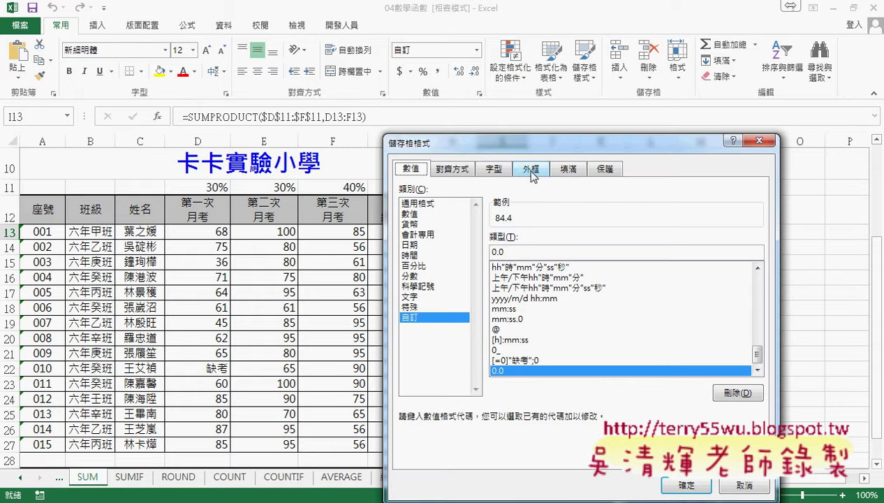
pyautogui.moveTo(546, 150); pyautogui.dragTo(666, 89)
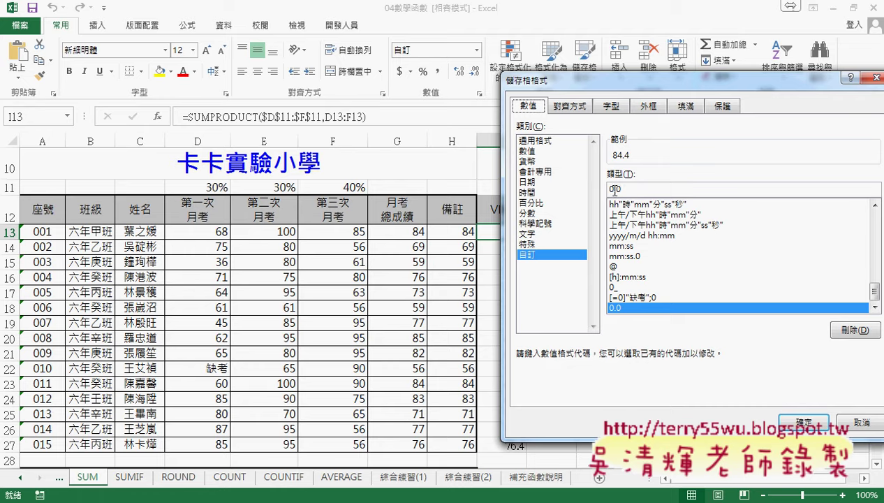
pyautogui.click(613, 189)
pyautogui.press('BackSpace')
pyautogui.press('BackSpace')
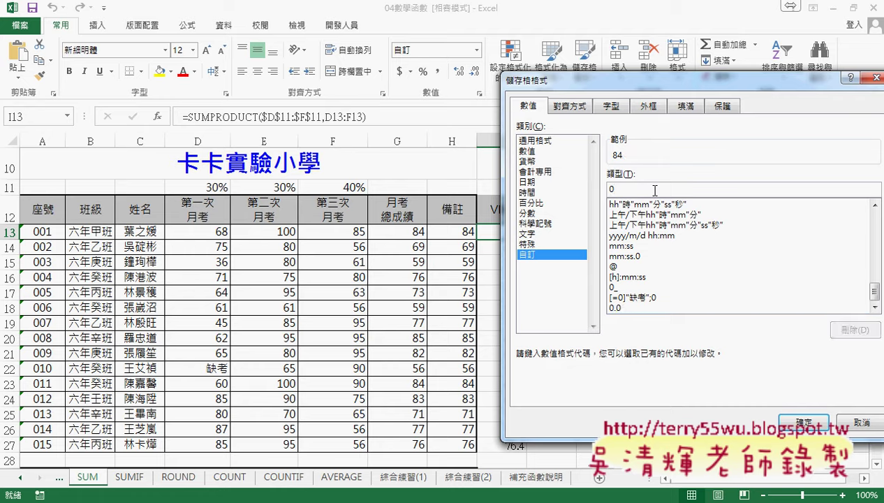
pyautogui.moveTo(655, 190); pyautogui.dragTo(597, 190)
pyautogui.click(518, 255)
pyautogui.click(805, 424)
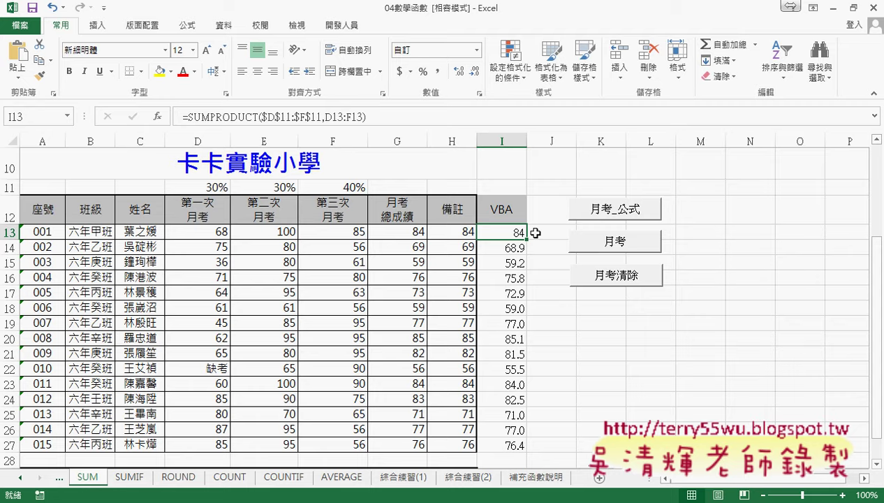
# Step: Undo the format change, then run 月考清除 and 月考_公式 to refill the VBA column
pyautogui.hotkey('ctrl', 'z')
pyautogui.click(616, 275)
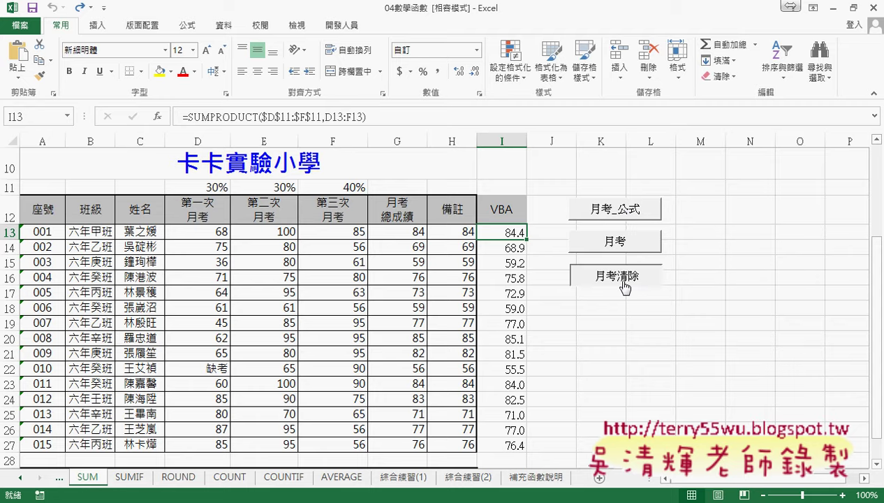
pyautogui.click(621, 209)
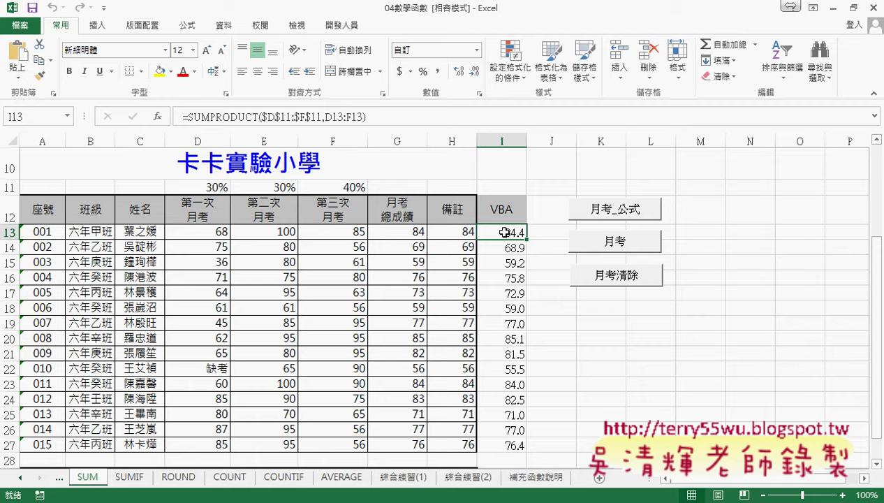
# Step: Open the 月考_公式 button's assigned macro code in the VBA editor
pyautogui.rightClick(633, 213)
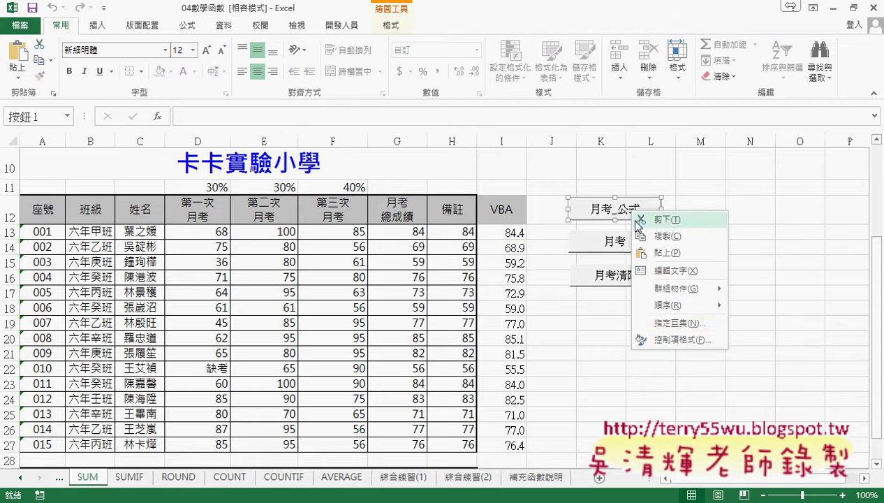
pyautogui.click(677, 323)
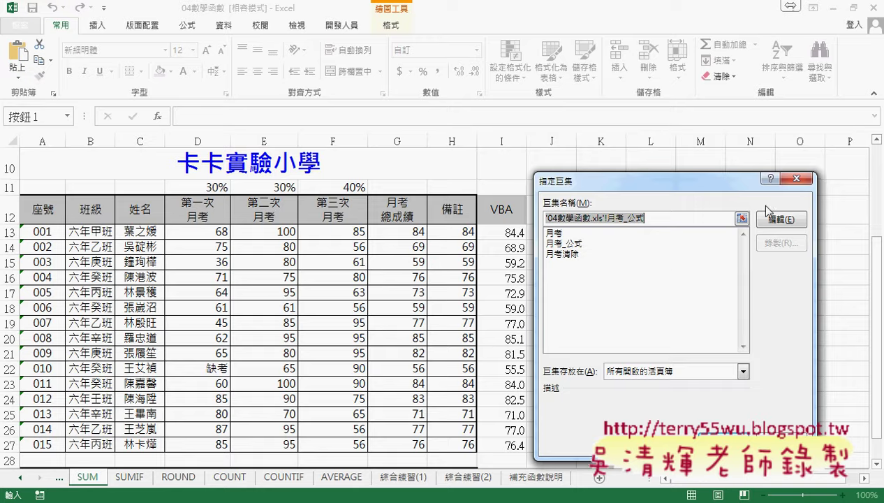
pyautogui.click(772, 219)
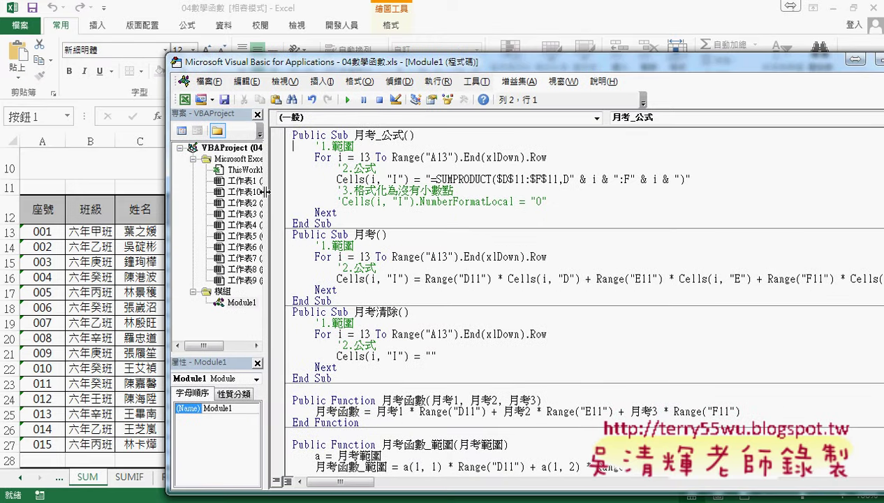
# Step: Open Module1's code, then start adding a new procedure and cancel it
pyautogui.moveTo(265, 192); pyautogui.dragTo(301, 195)
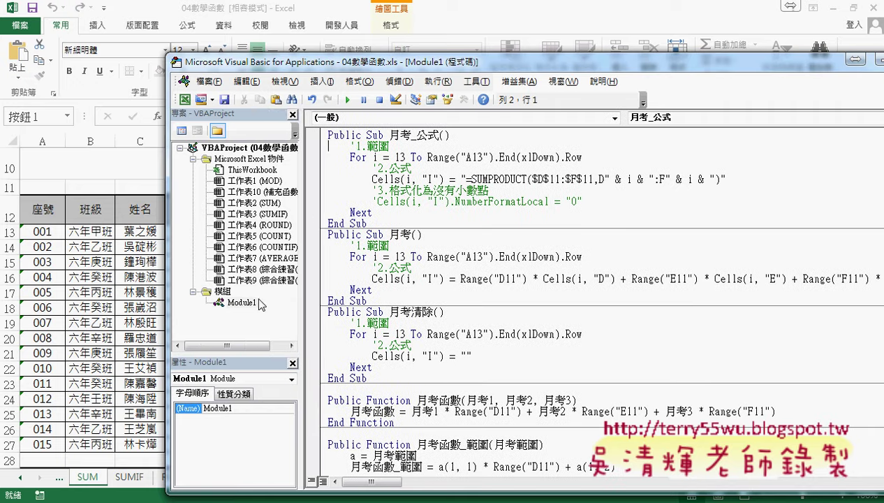
pyautogui.click(250, 303)
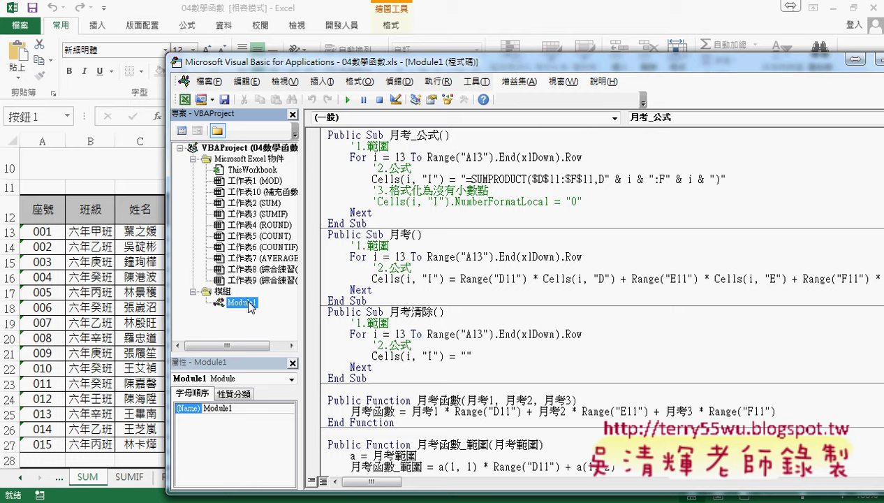
pyautogui.moveTo(389, 136); pyautogui.dragTo(440, 136)
pyautogui.click(323, 81)
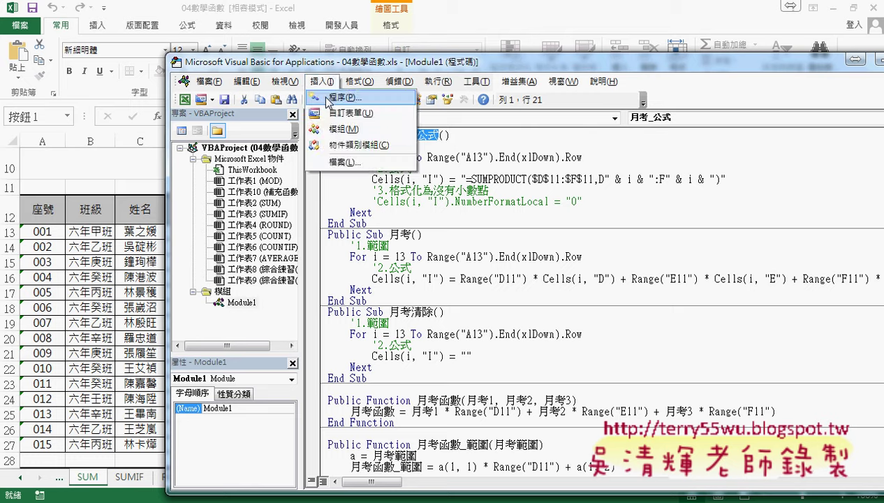
pyautogui.click(342, 97)
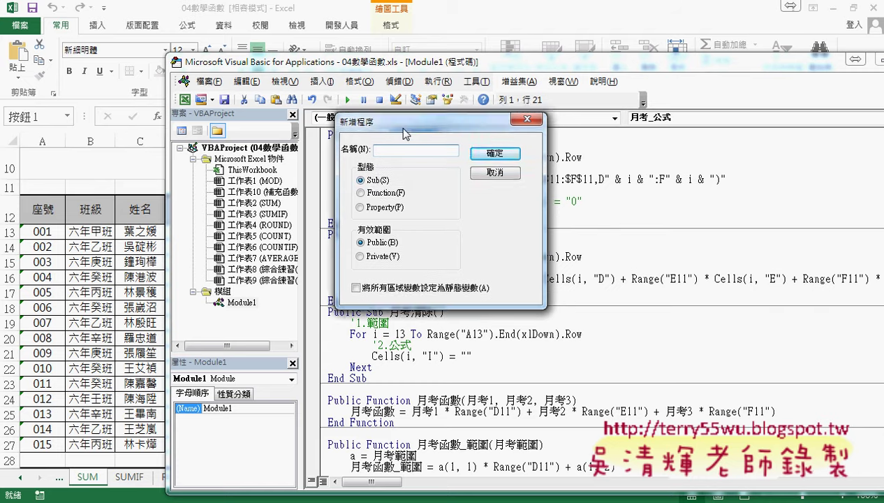
pyautogui.moveTo(404, 133); pyautogui.dragTo(399, 168)
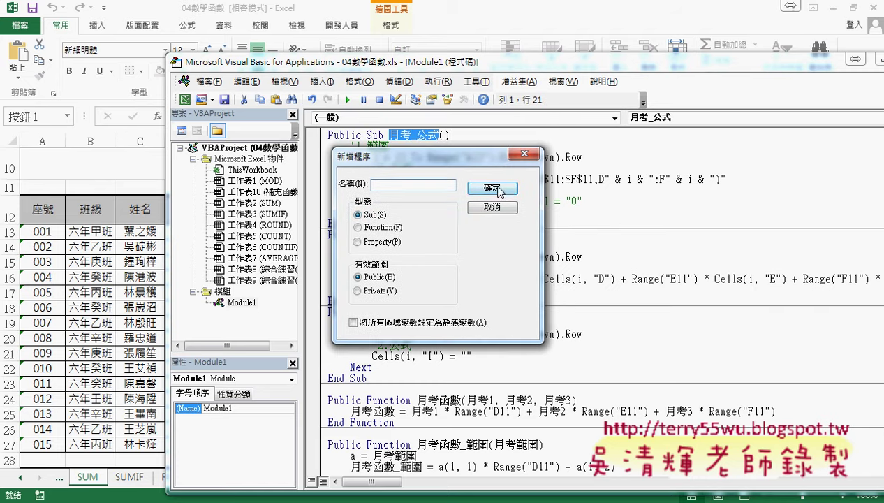
pyautogui.click(494, 210)
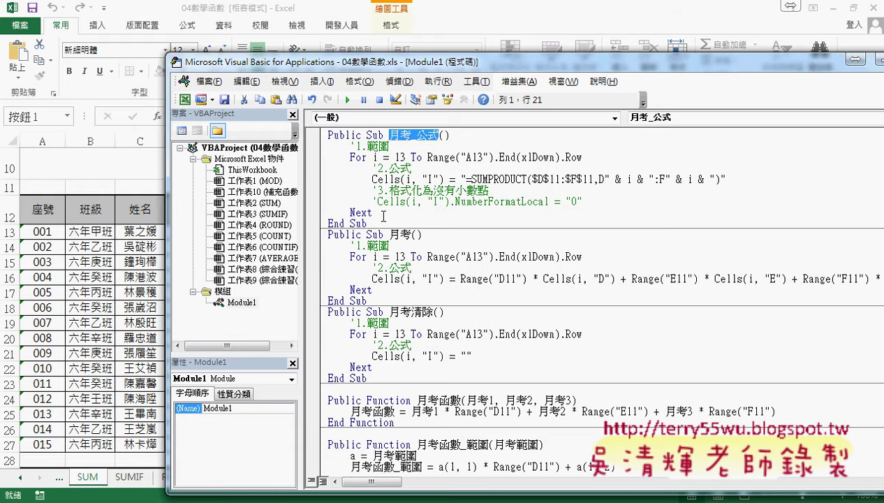
# Step: Delete the 月考_公式 macro body, undo the deletion, and compare the code with the sheet
pyautogui.moveTo(383, 216); pyautogui.dragTo(323, 150)
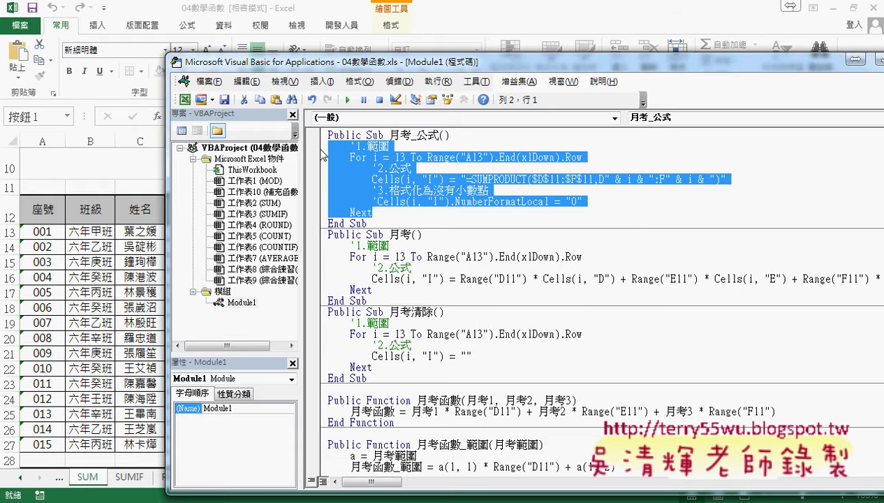
pyautogui.press('Delete')
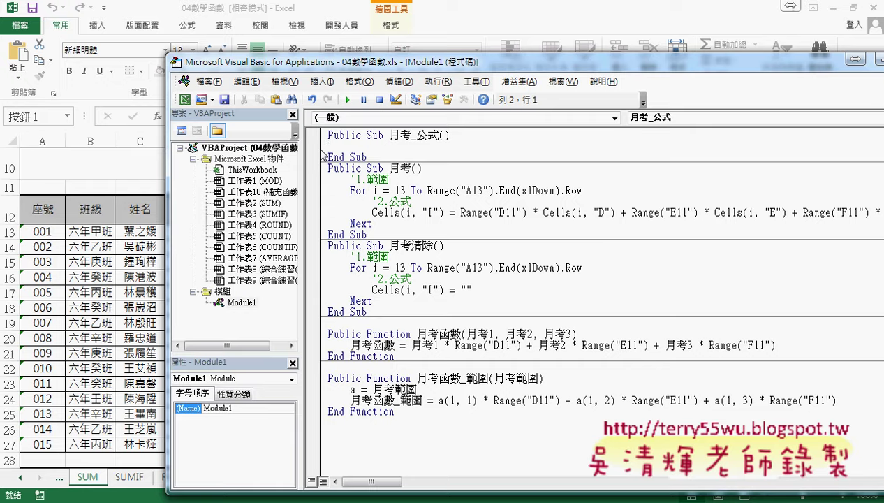
pyautogui.hotkey('ctrl', 'z')
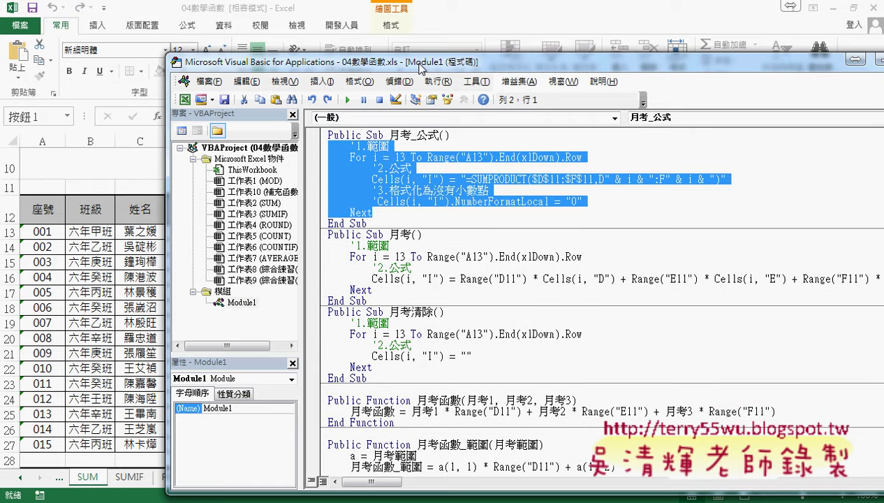
pyautogui.moveTo(422, 68); pyautogui.dragTo(707, 70)
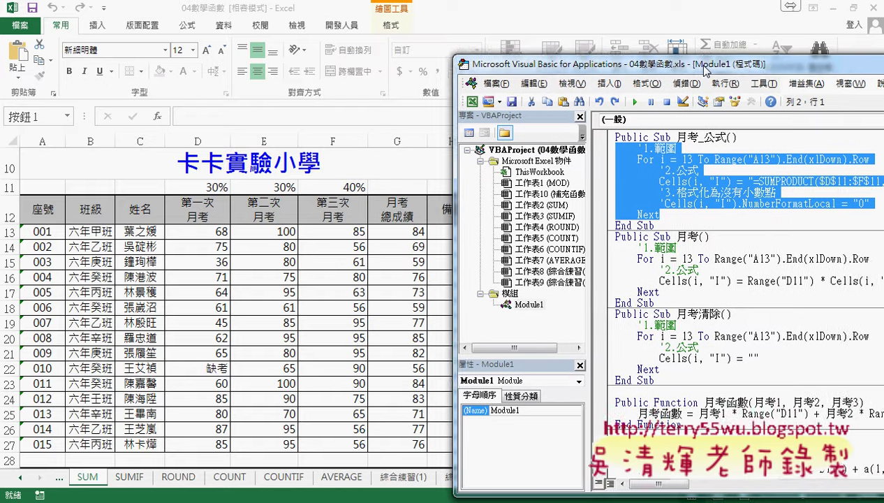
pyautogui.moveTo(707, 70); pyautogui.dragTo(786, 69)
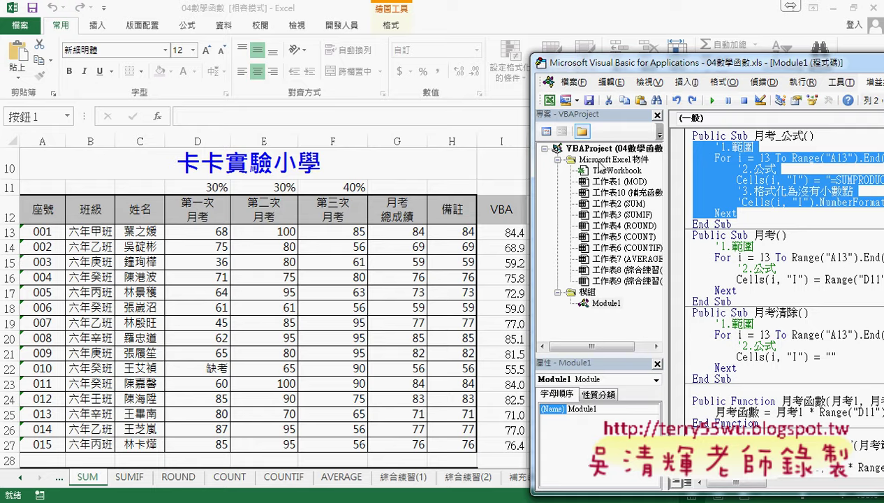
pyautogui.moveTo(653, 67); pyautogui.dragTo(464, 70)
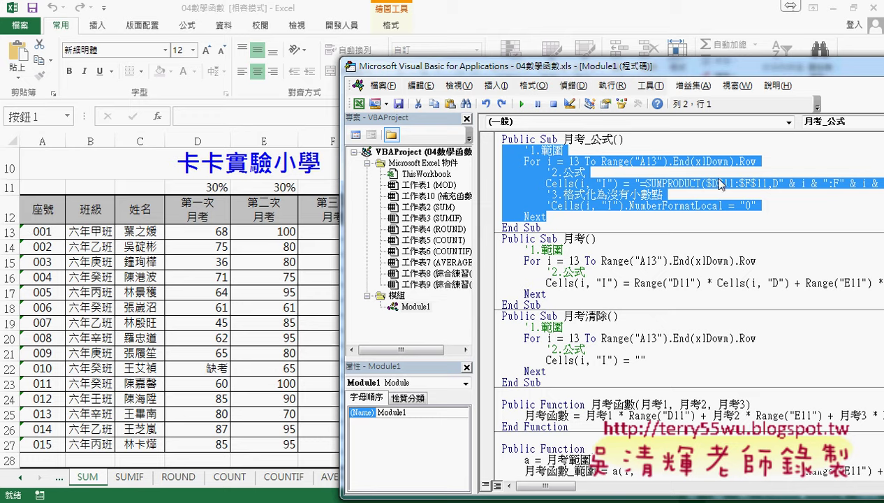
pyautogui.press('Left')
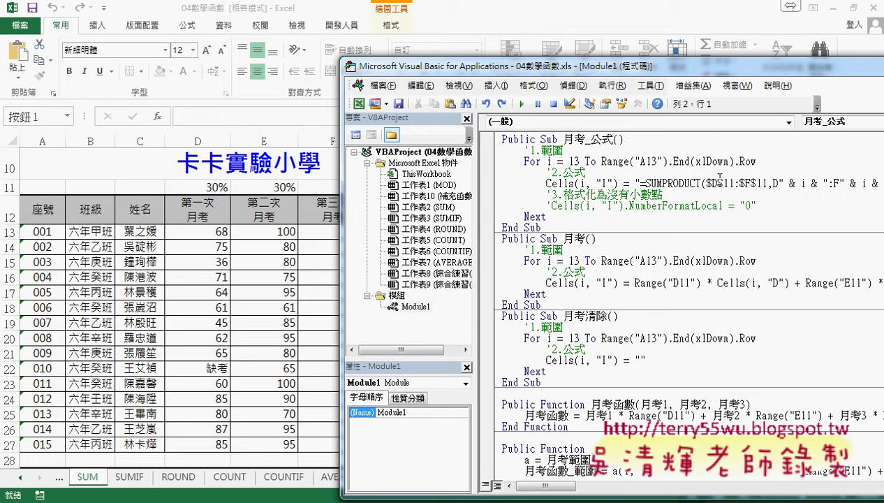
pyautogui.moveTo(458, 71); pyautogui.dragTo(649, 72)
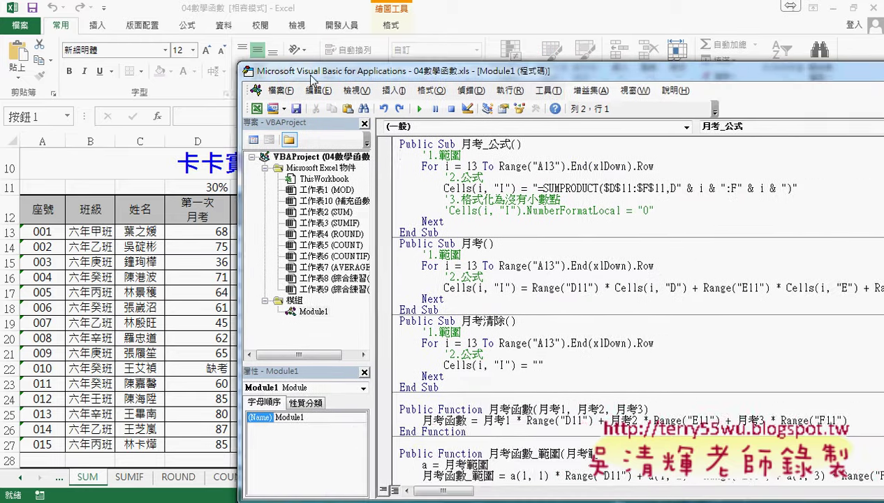
pyautogui.moveTo(605, 77); pyautogui.dragTo(268, 79)
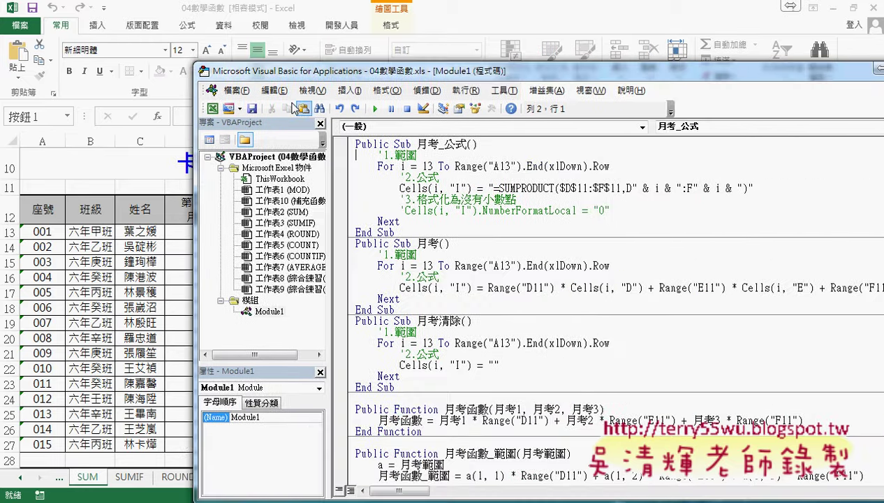
# Step: Cut the SUMPRODUCT string from the Cells(i, "I") line, leaving it as ""
pyautogui.doubleClick(434, 188)
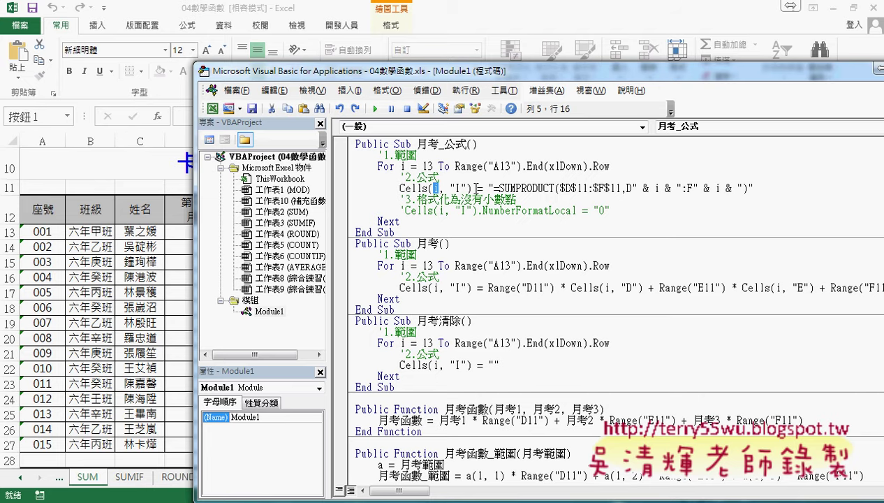
pyautogui.moveTo(448, 187); pyautogui.dragTo(466, 187)
pyautogui.moveTo(493, 188); pyautogui.dragTo(750, 188)
pyautogui.hotkey('ctrl', 'x')
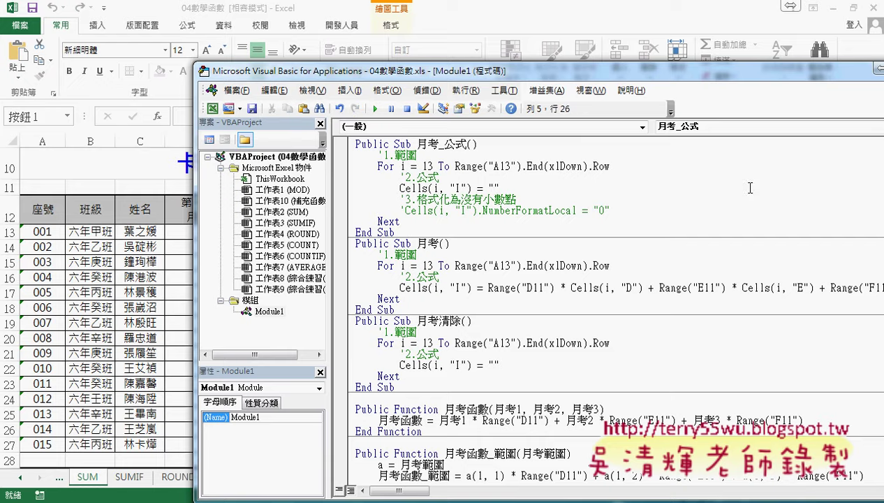
# Step: Copy =SUMPRODUCT(D$11:F$11,D13:F13) from H13's formula bar without changing the cell
pyautogui.click(526, 20)
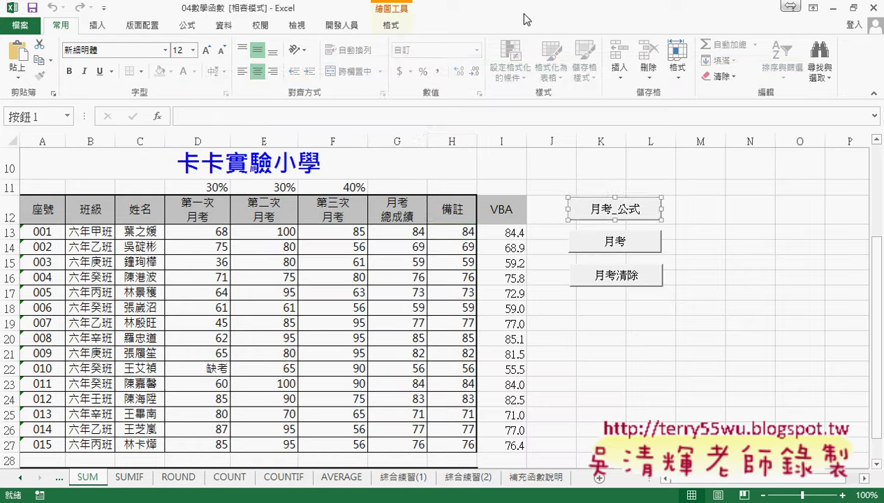
pyautogui.click(459, 231)
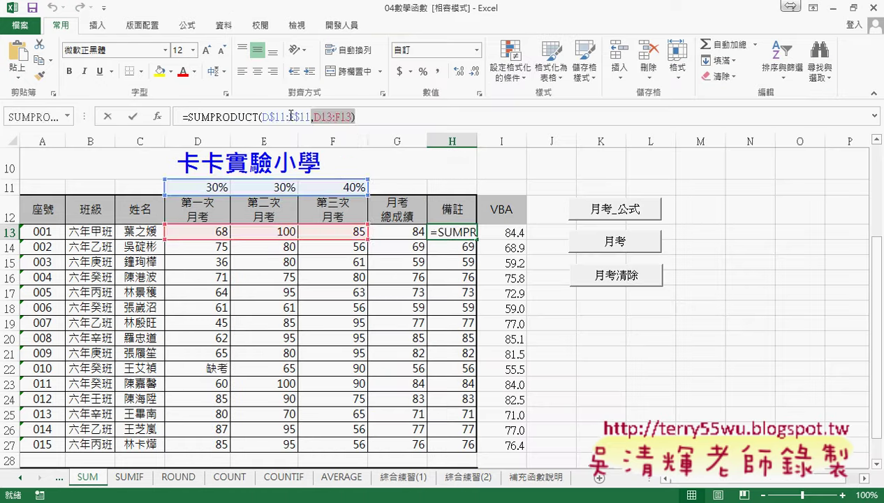
pyautogui.moveTo(364, 124); pyautogui.dragTo(172, 119)
pyautogui.hotkey('ctrl', 'c')
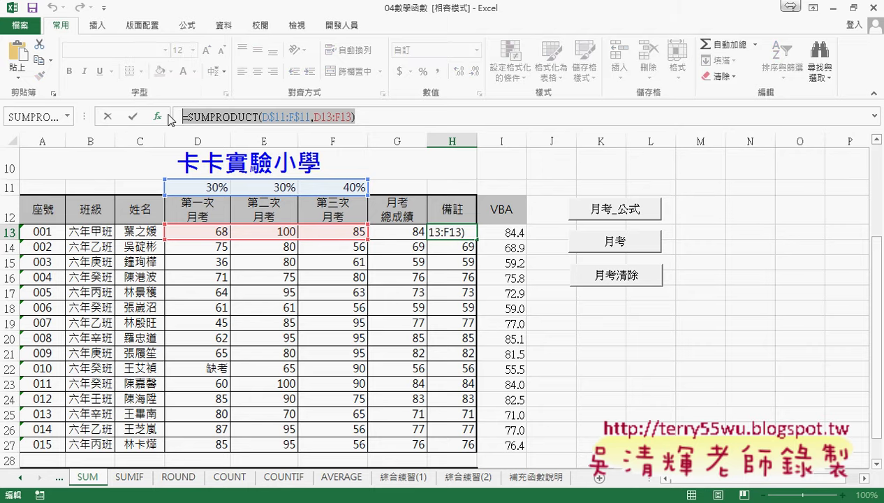
pyautogui.click(107, 117)
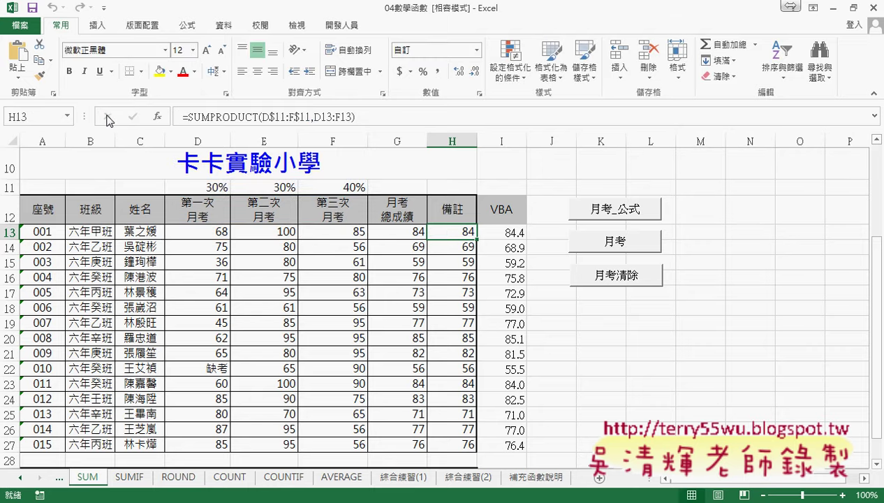
# Step: In the VBA editor, paste the SUMPRODUCT formula between the quotes of the Cells(i, "I") line
pyautogui.click(342, 28)
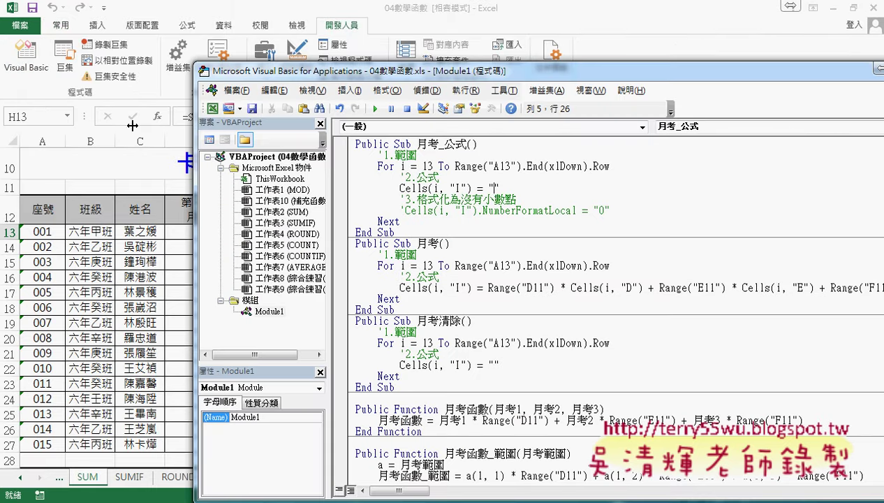
pyautogui.click(25, 56)
pyautogui.hotkey('ctrl', 'v')
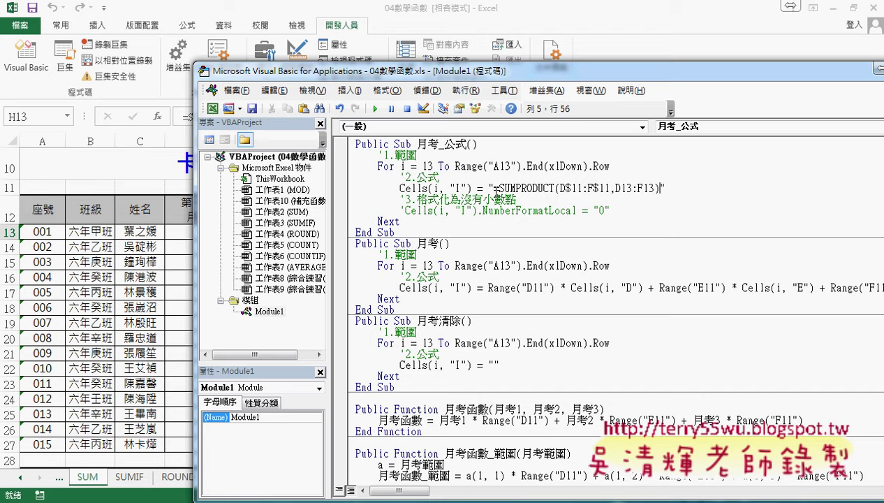
# Step: Replace the row 13 in D13 with the concatenation " & i & "
pyautogui.doubleClick(428, 165)
pyautogui.doubleClick(622, 189)
pyautogui.moveTo(602, 72); pyautogui.dragTo(745, 67)
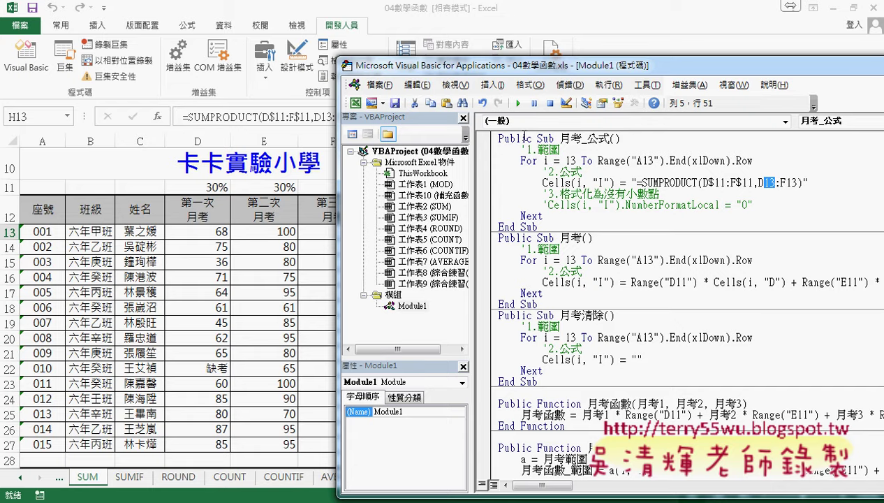
pyautogui.moveTo(531, 70); pyautogui.dragTo(354, 70)
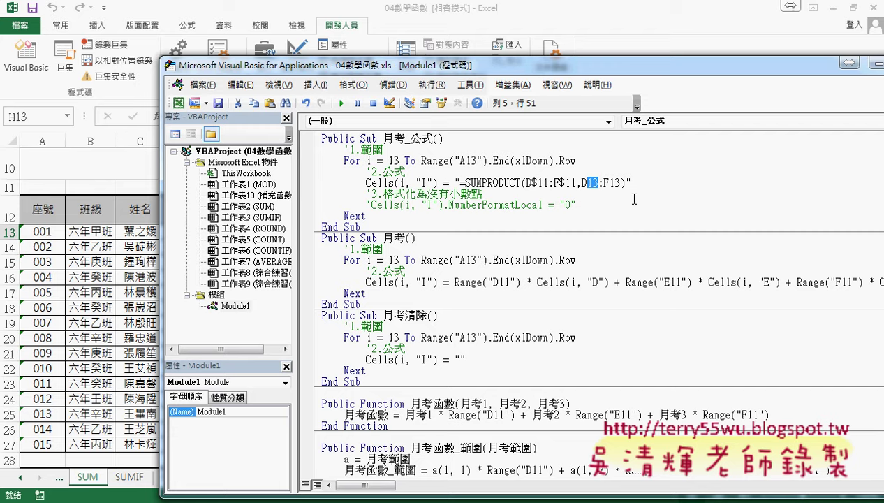
pyautogui.write('""')
pyautogui.press('Left')
pyautogui.write('&&')
pyautogui.write('i')
pyautogui.press('Left')
pyautogui.press('Left')
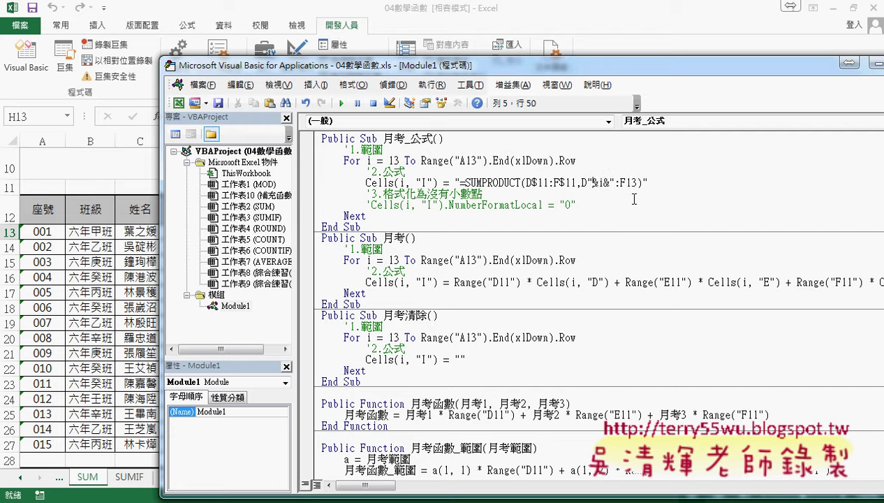
pyautogui.press('Right')
pyautogui.press('space')
pyautogui.press('Right')
pyautogui.press('space')
pyautogui.press('Right')
pyautogui.press('space')
# Step: Paste the " & i & " piece over F13's row number, then return to the SUM sheet
pyautogui.moveTo(587, 182); pyautogui.dragTo(634, 182)
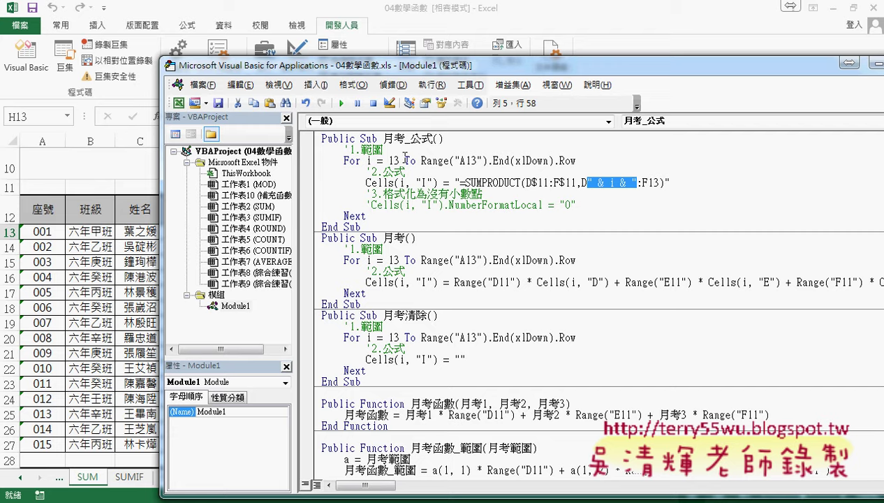
pyautogui.rightClick(636, 184)
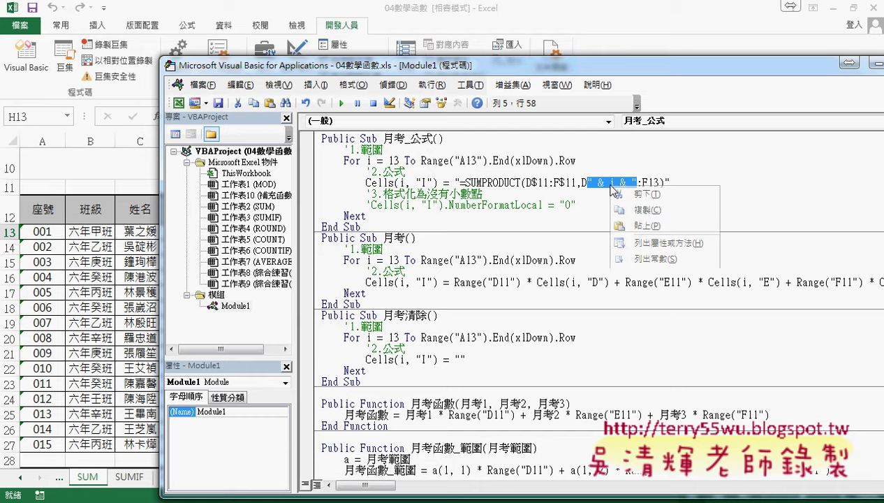
pyautogui.click(637, 211)
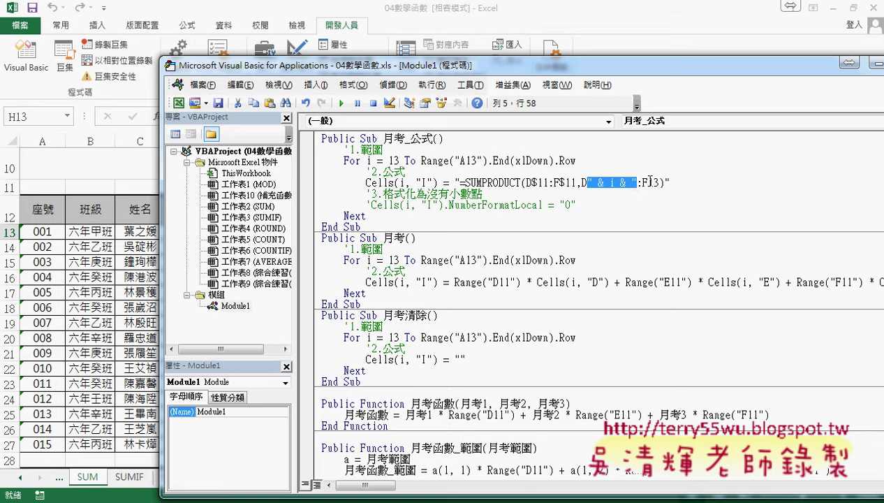
pyautogui.moveTo(649, 183); pyautogui.dragTo(659, 182)
pyautogui.rightClick(646, 183)
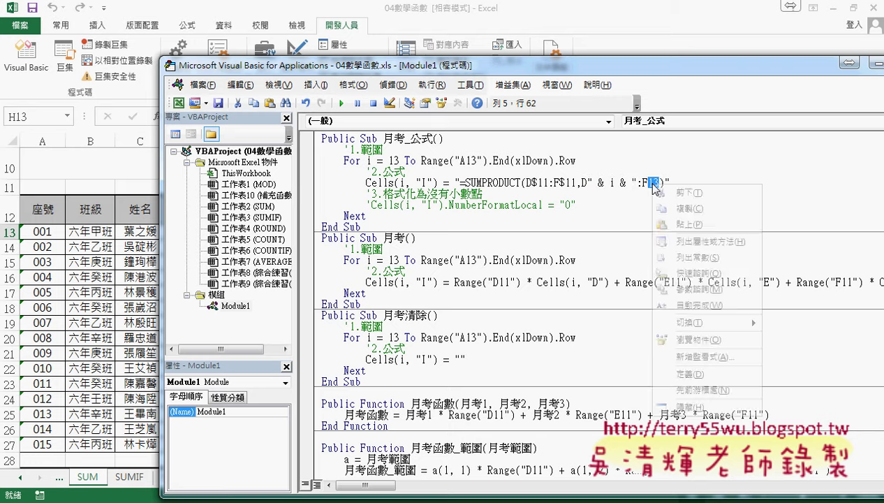
pyautogui.click(669, 222)
pyautogui.click(766, 236)
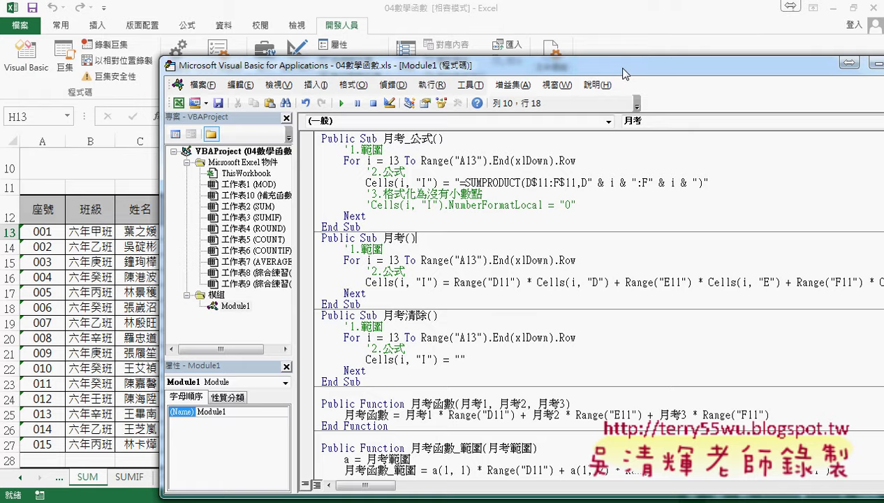
pyautogui.moveTo(276, 75); pyautogui.dragTo(647, 72)
pyautogui.click(466, 244)
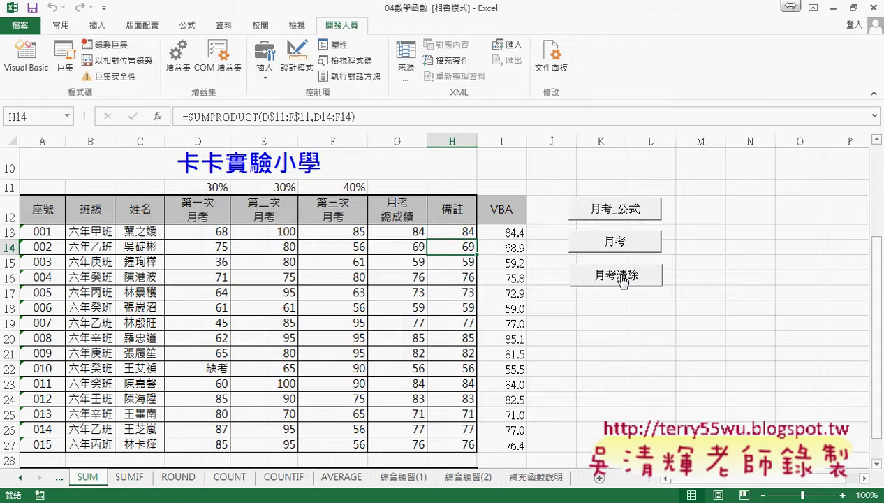
# Step: Clear the VBA column with 月考清除 and view its code via Assign Macro > Edit
pyautogui.click(621, 277)
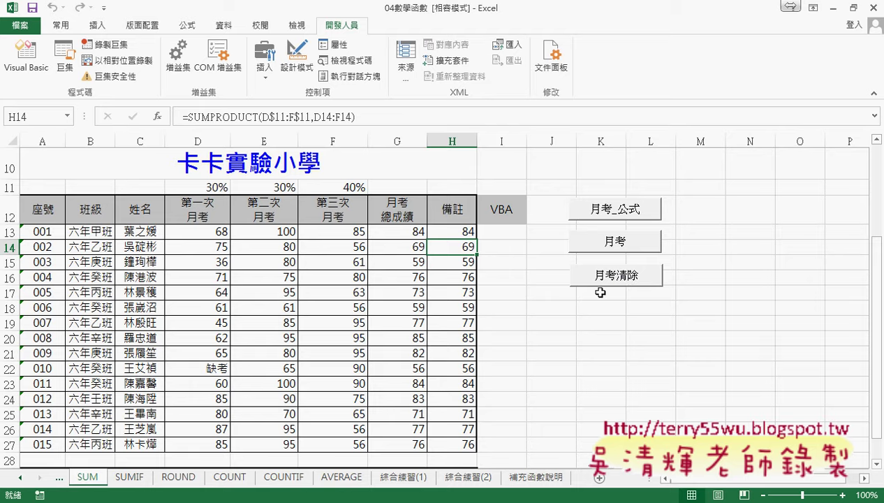
pyautogui.rightClick(612, 280)
pyautogui.click(653, 392)
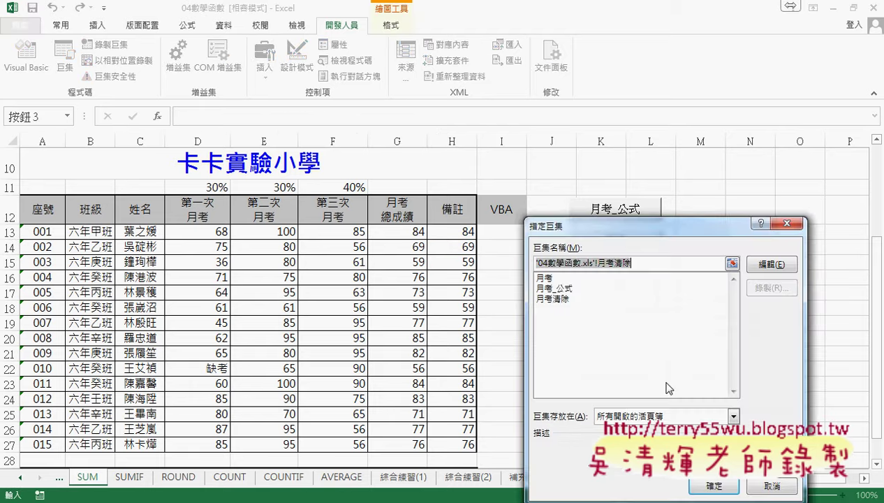
pyautogui.click(761, 263)
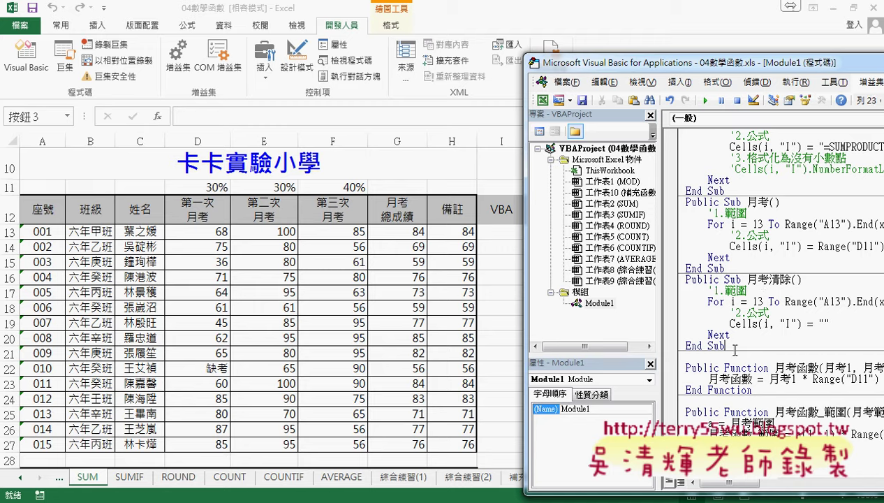
pyautogui.moveTo(730, 345); pyautogui.dragTo(676, 276)
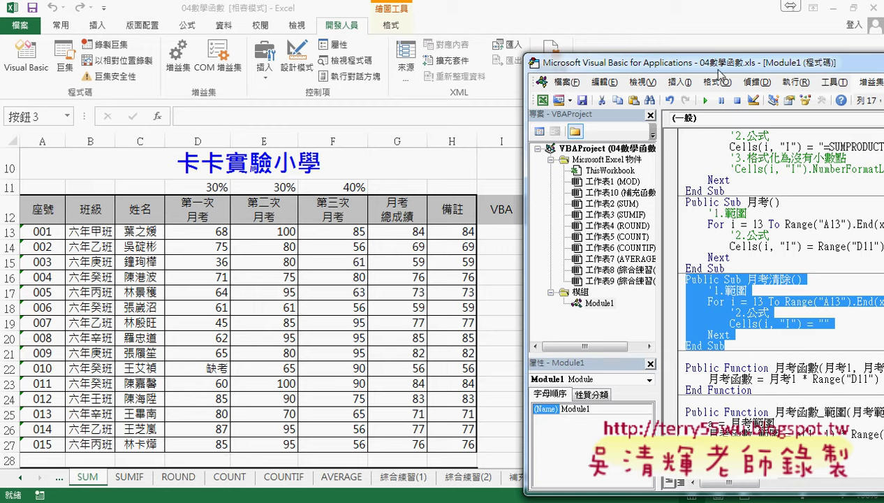
pyautogui.moveTo(721, 67); pyautogui.dragTo(556, 59)
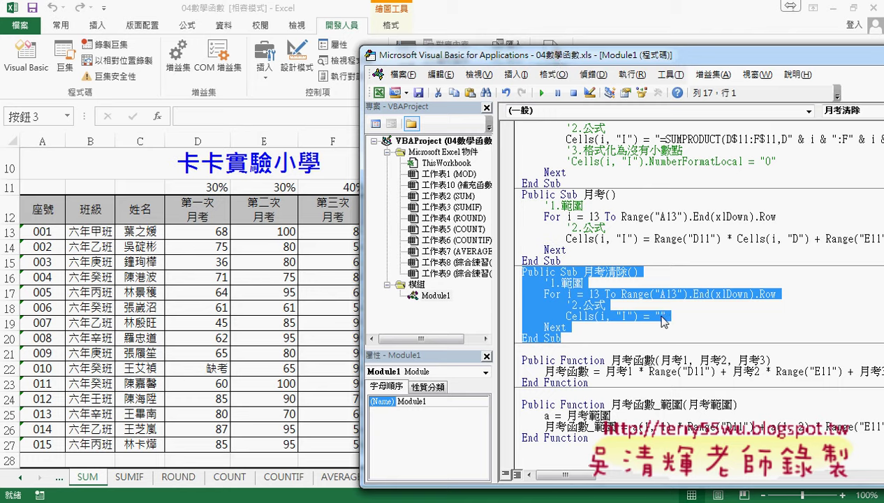
pyautogui.click(662, 318)
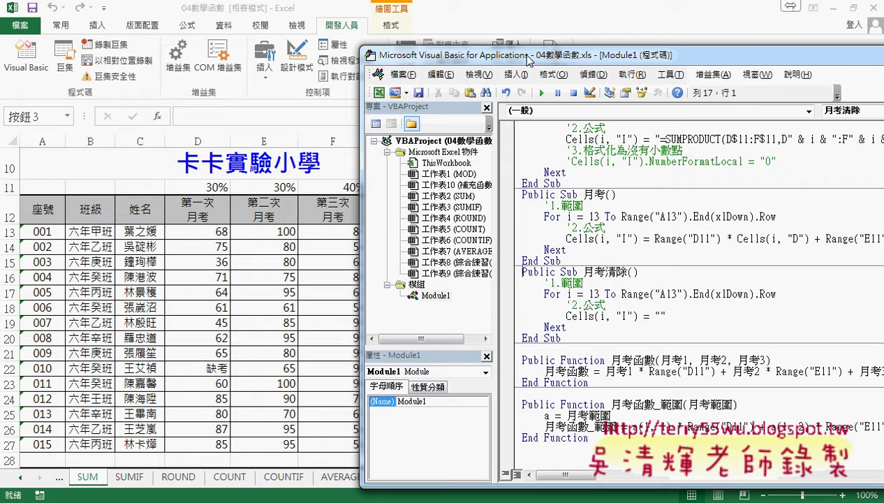
# Step: Run 月考_公式 to refill column I, with I13 now showing 84.4
pyautogui.moveTo(530, 59); pyautogui.dragTo(706, 59)
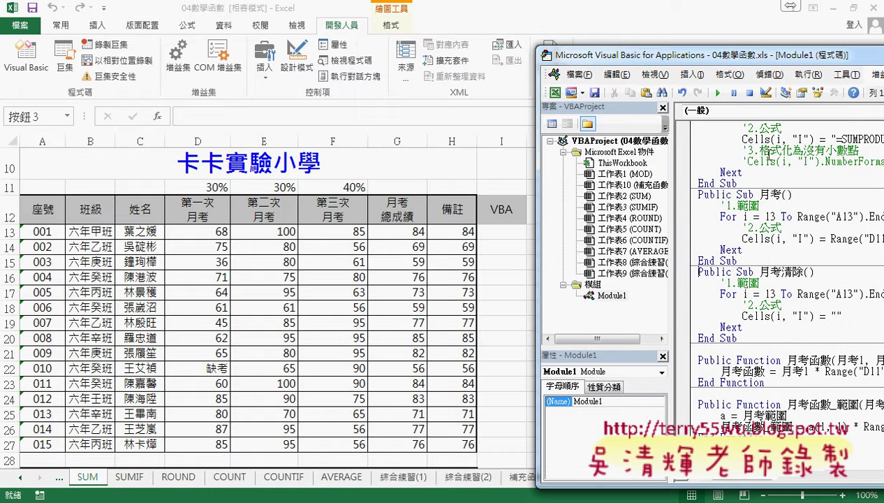
pyautogui.click(717, 93)
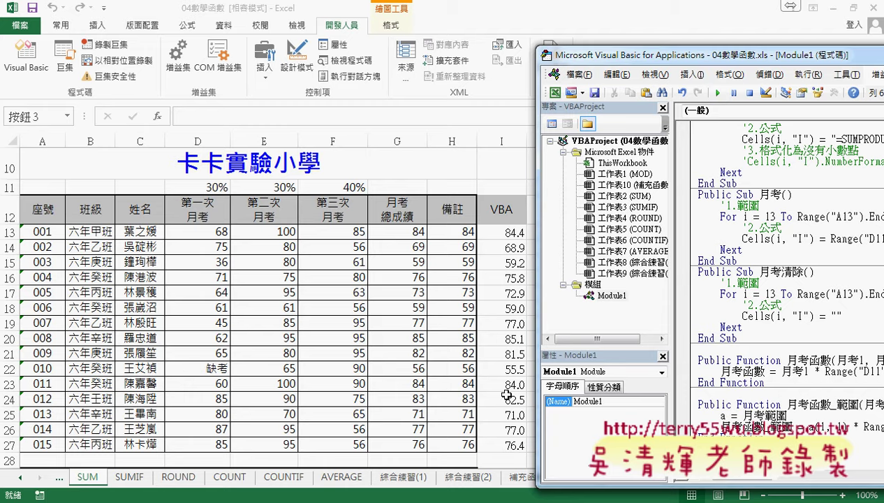
pyautogui.click(512, 234)
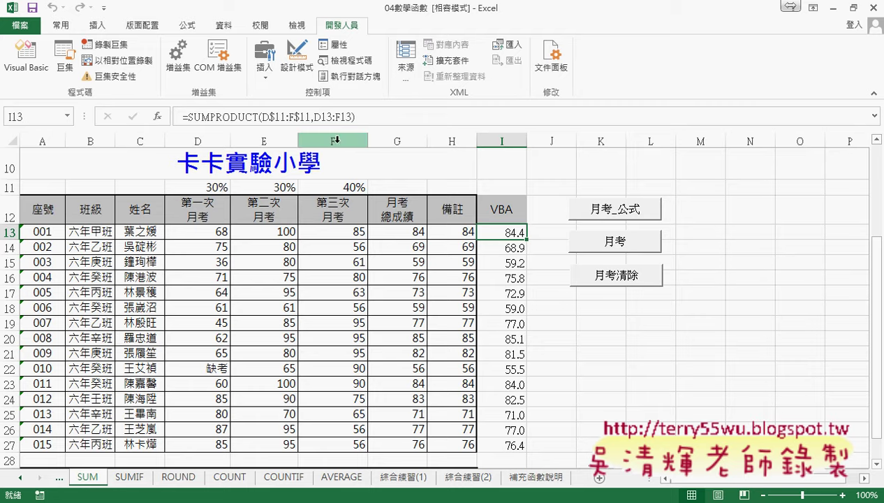
pyautogui.click(503, 249)
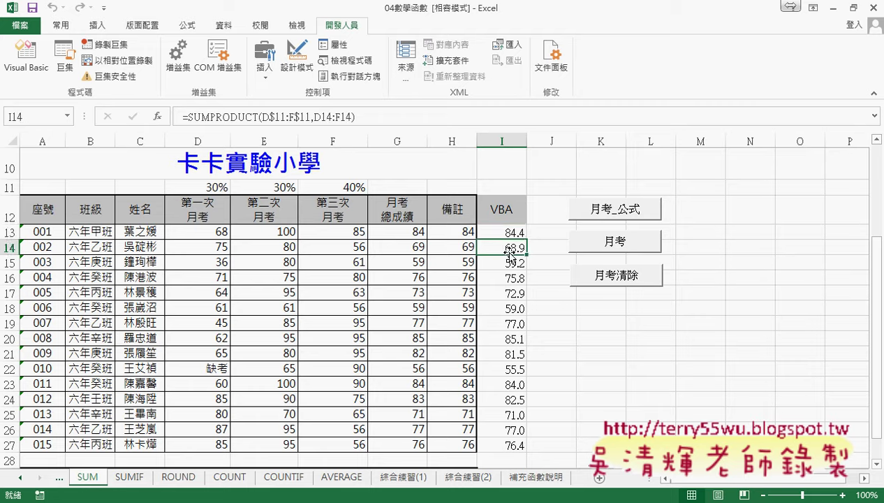
pyautogui.click(510, 264)
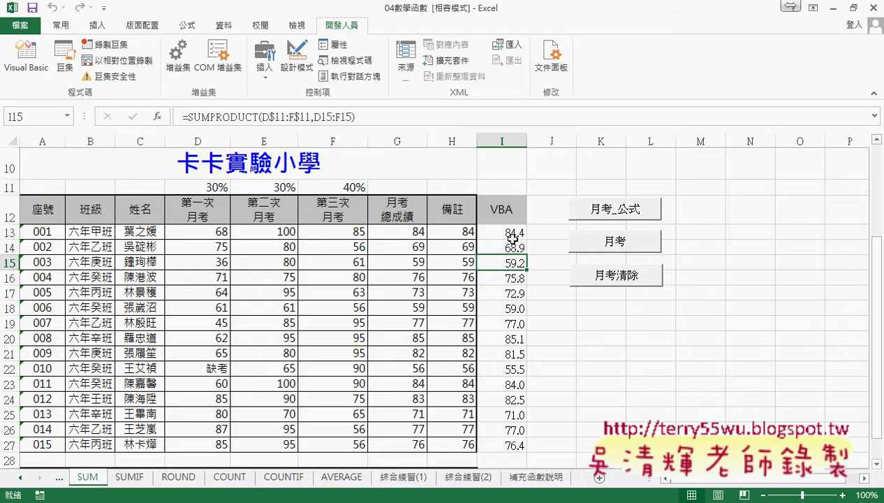
pyautogui.click(507, 233)
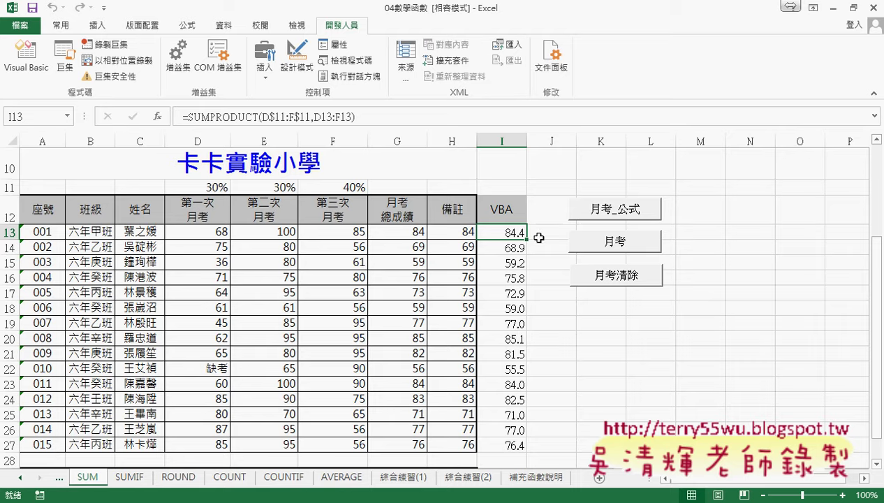
# Step: Open Format Cells for I13, edit the custom format code, and close without applying
pyautogui.rightClick(514, 234)
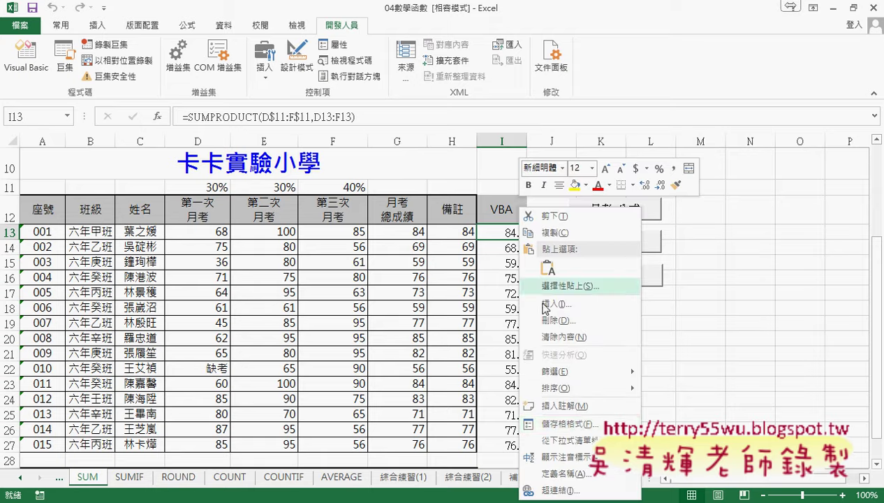
pyautogui.click(576, 426)
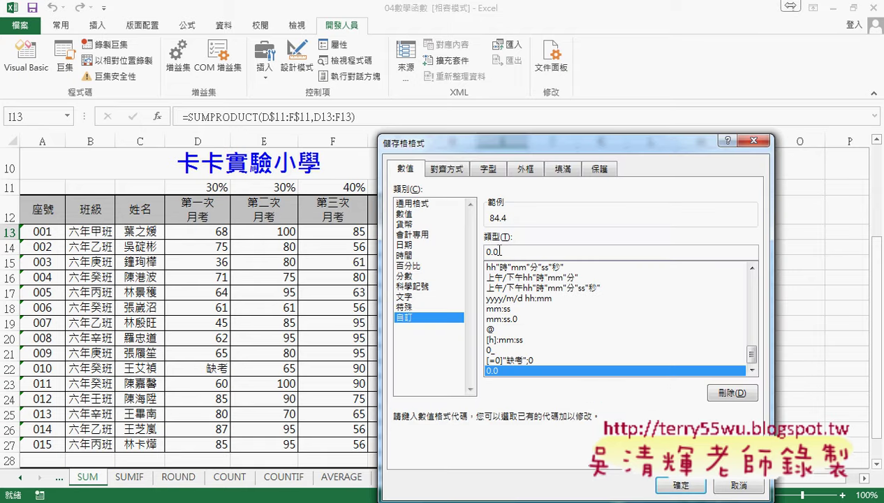
pyautogui.click(518, 254)
pyautogui.press('BackSpace')
pyautogui.press('BackSpace')
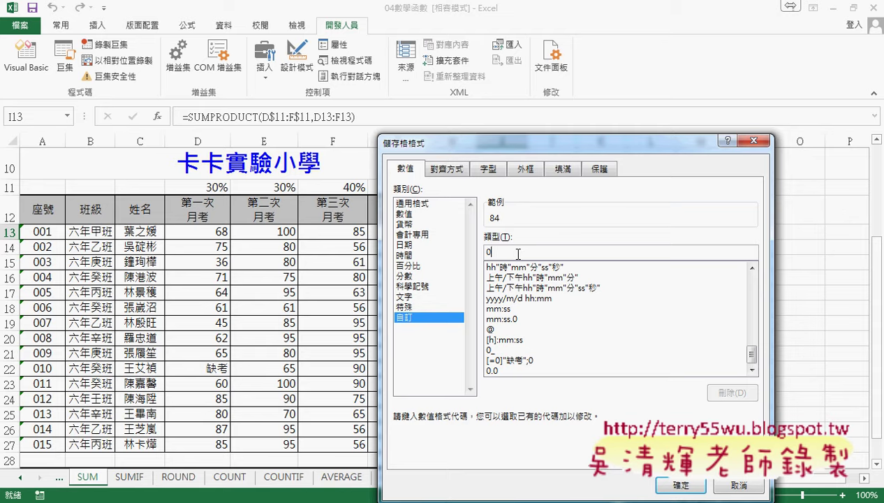
pyautogui.doubleClick(489, 252)
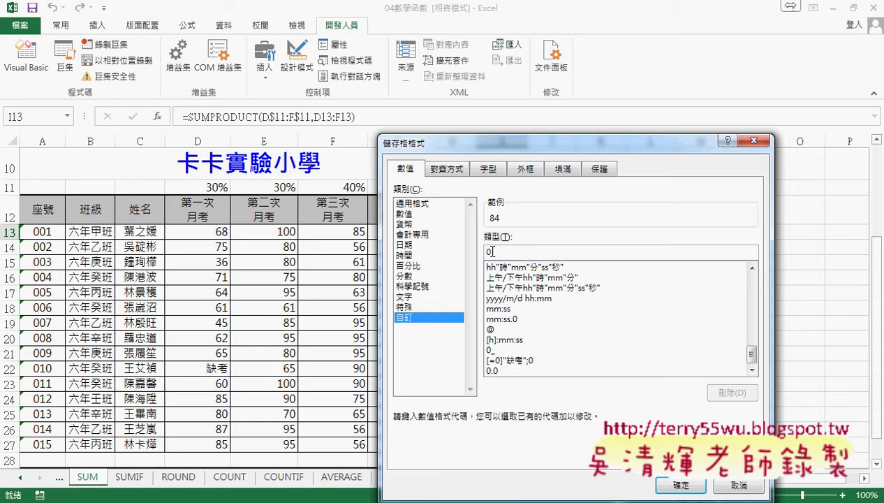
pyautogui.click(753, 142)
pyautogui.rightClick(616, 213)
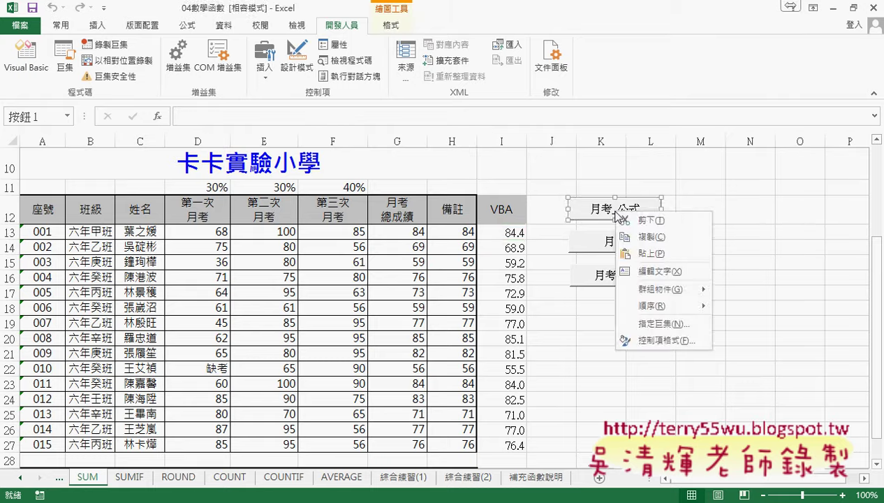
# Step: Open 月考_公式 via Assign Macro > Edit and uncomment Cells(i, "I").NumberFormatLocal = "0"
pyautogui.click(648, 324)
pyautogui.click(760, 219)
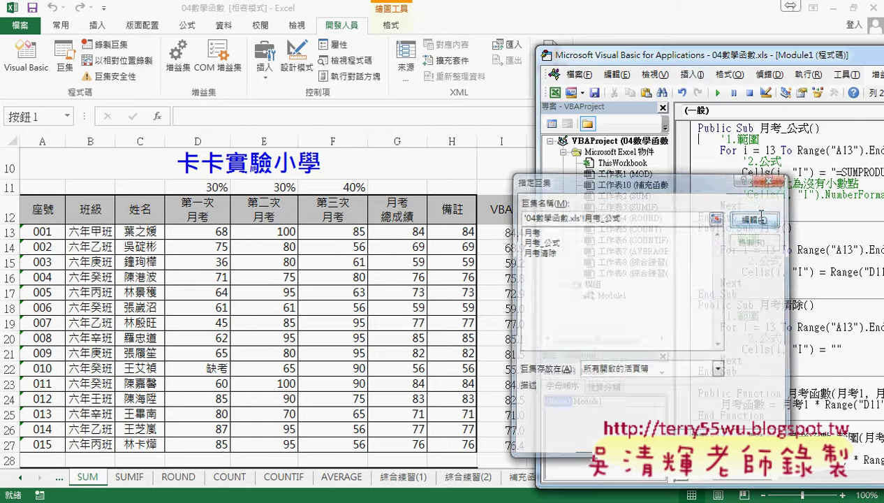
pyautogui.moveTo(684, 55); pyautogui.dragTo(330, 55)
pyautogui.click(440, 187)
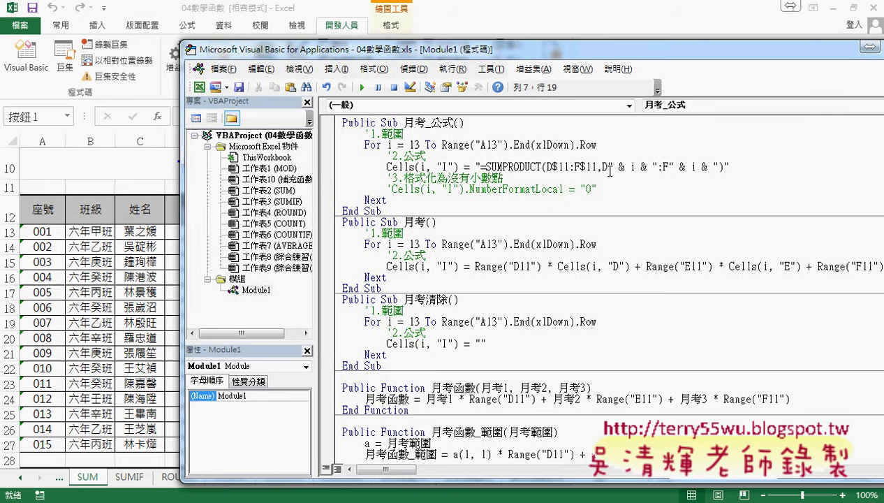
pyautogui.moveTo(729, 167)
pyautogui.mouseDown()
pyautogui.moveTo(386, 166)
pyautogui.moveTo(396, 190)
pyautogui.mouseUp()
pyautogui.press('Delete')
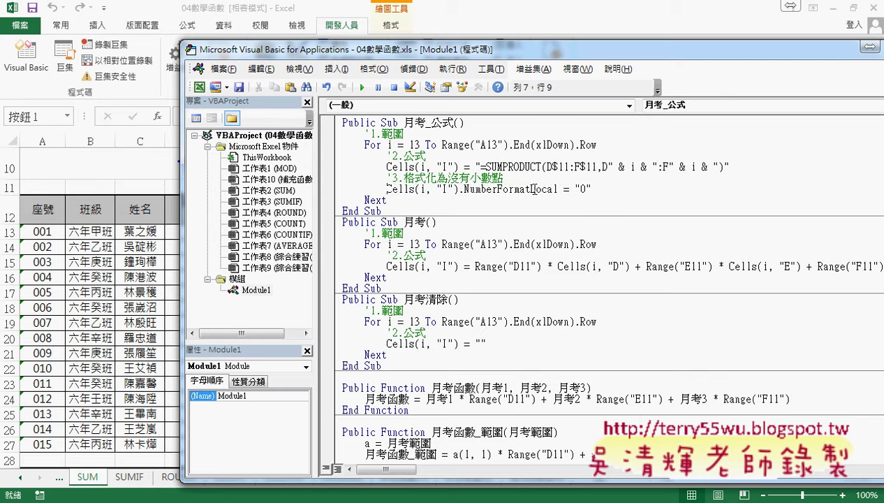
pyautogui.moveTo(574, 189); pyautogui.dragTo(591, 188)
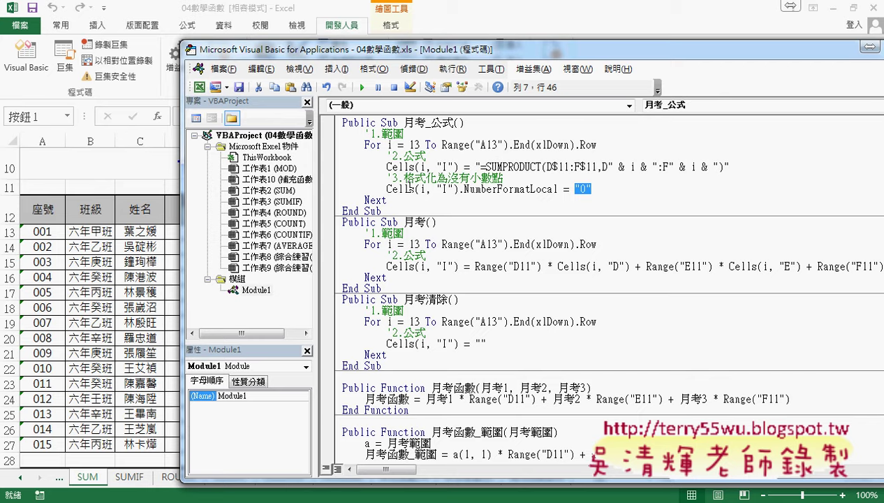
# Step: Retype the format line as Cells.NumberFormatLocal = "0.0" using IntelliSense
pyautogui.moveTo(416, 189); pyautogui.dragTo(616, 188)
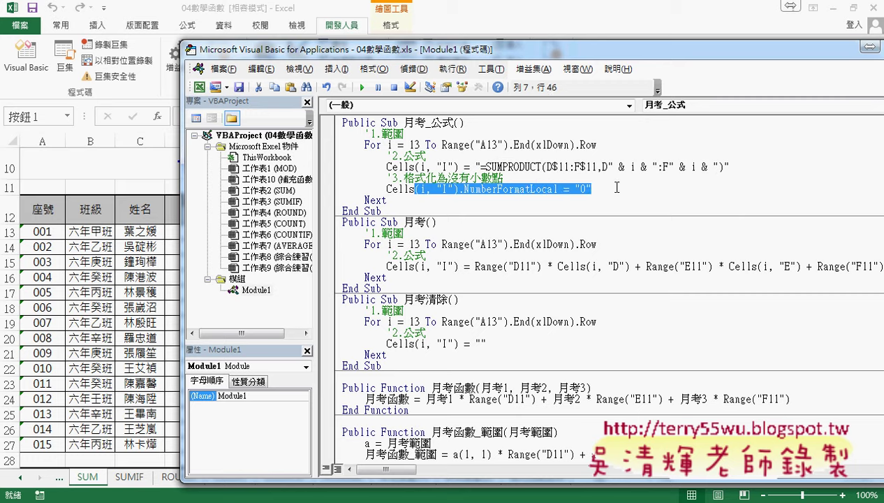
pyautogui.write('.')
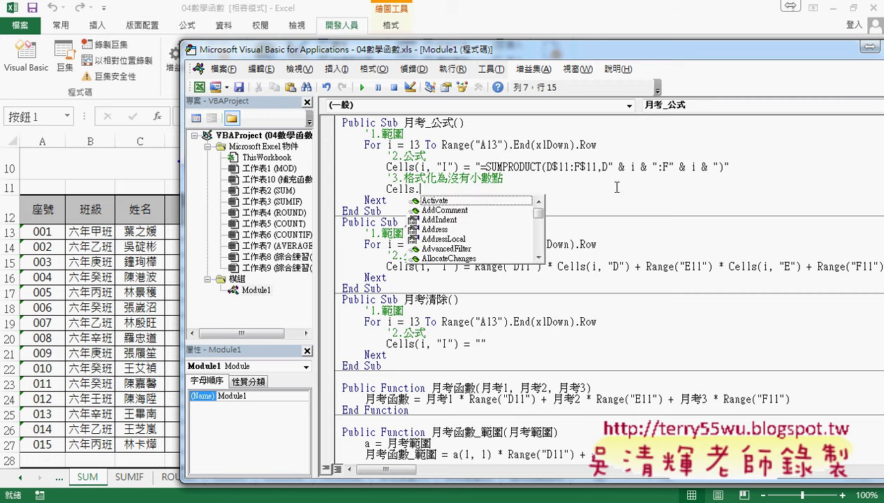
pyautogui.write('n')
pyautogui.press('Down')
pyautogui.press('Down')
pyautogui.press('Down')
pyautogui.press('Down')
pyautogui.press('Down')
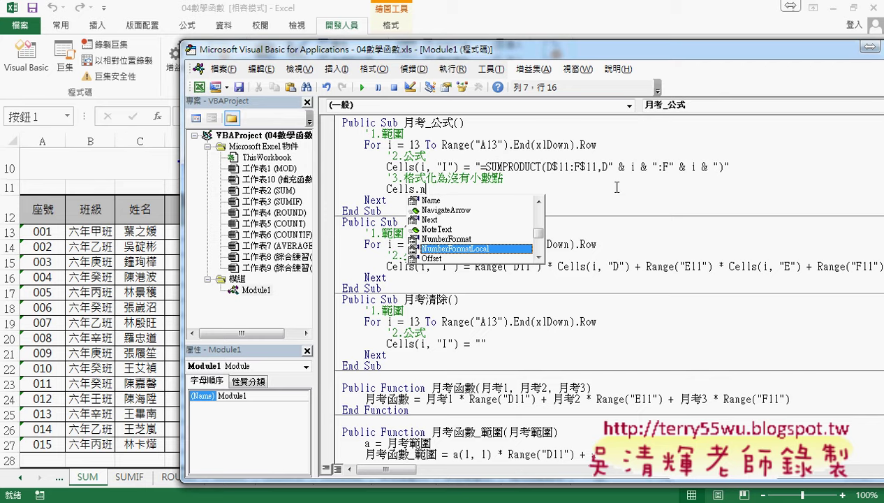
pyautogui.press('space')
pyautogui.write('=')
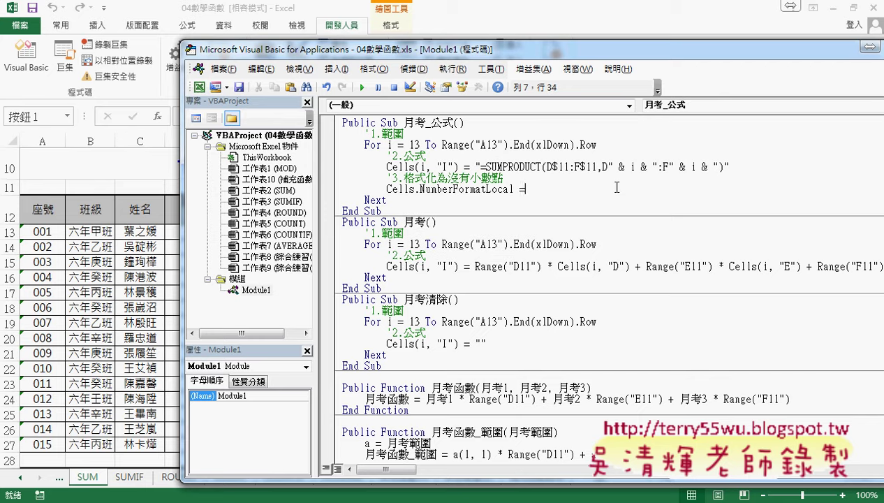
pyautogui.write('"')
pyautogui.write('0')
pyautogui.write('.')
pyautogui.write('0')
pyautogui.write('0')
pyautogui.press('BackSpace')
# Step: Copy (i, "I") from the formula line and paste it right after Cells
pyautogui.click(416, 189)
pyautogui.moveTo(458, 167); pyautogui.dragTo(416, 167)
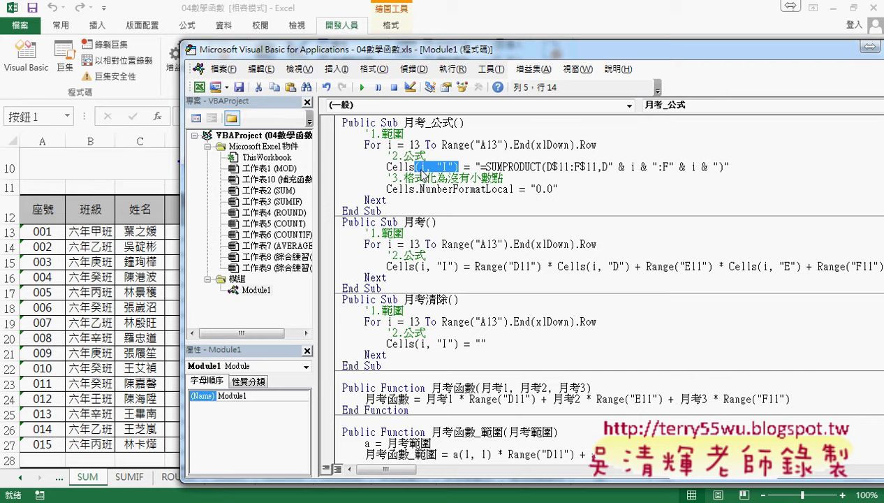
pyautogui.hotkey('ctrl', 'c')
pyautogui.click(417, 189)
pyautogui.hotkey('ctrl', 'v')
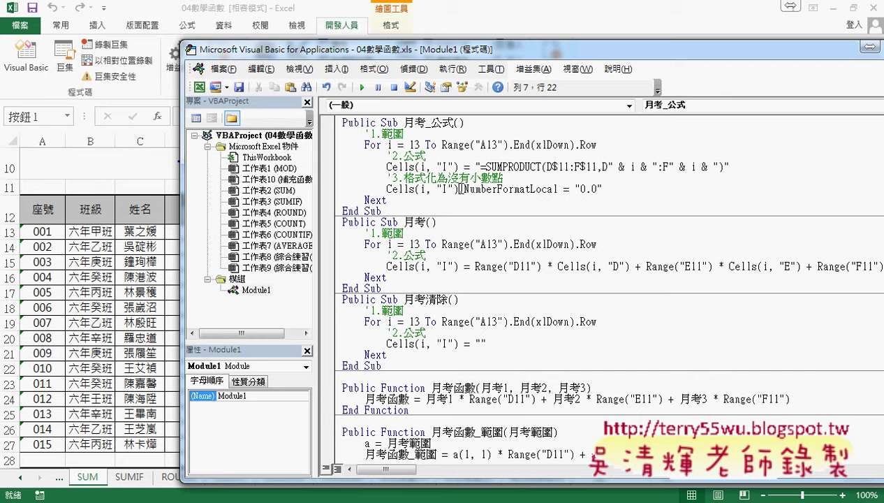
pyautogui.moveTo(460, 188); pyautogui.dragTo(415, 189)
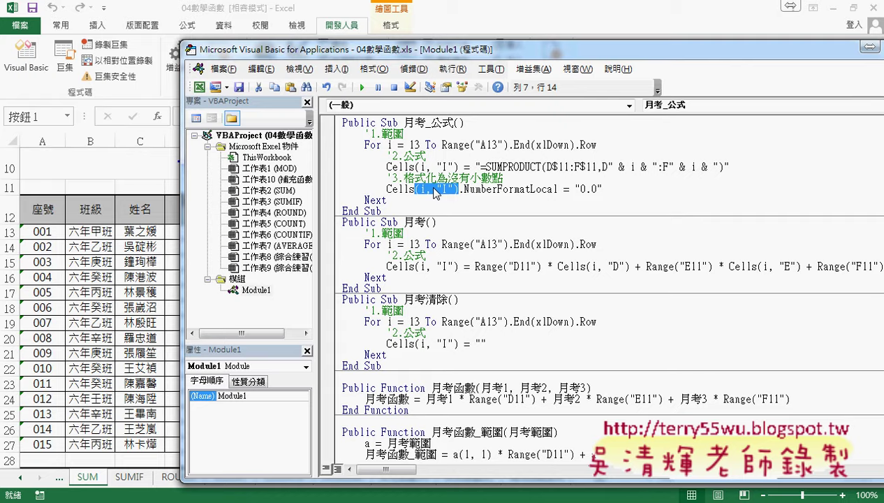
pyautogui.moveTo(460, 53)
pyautogui.mouseDown()
pyautogui.moveTo(769, 41)
pyautogui.moveTo(816, 54)
pyautogui.mouseUp()
# Step: Run 月考清除 then 月考_公式 to refill column I with one-decimal scores
pyautogui.click(810, 165)
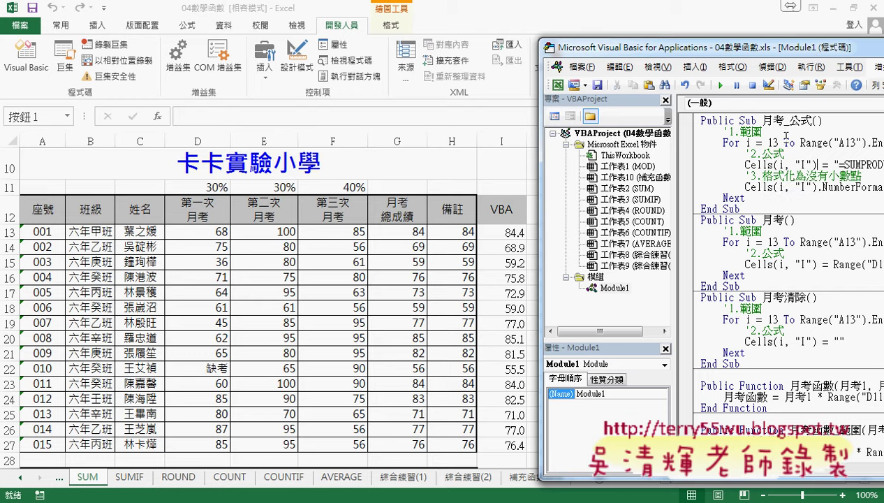
pyautogui.click(721, 85)
pyautogui.click(760, 164)
pyautogui.click(800, 319)
pyautogui.click(720, 84)
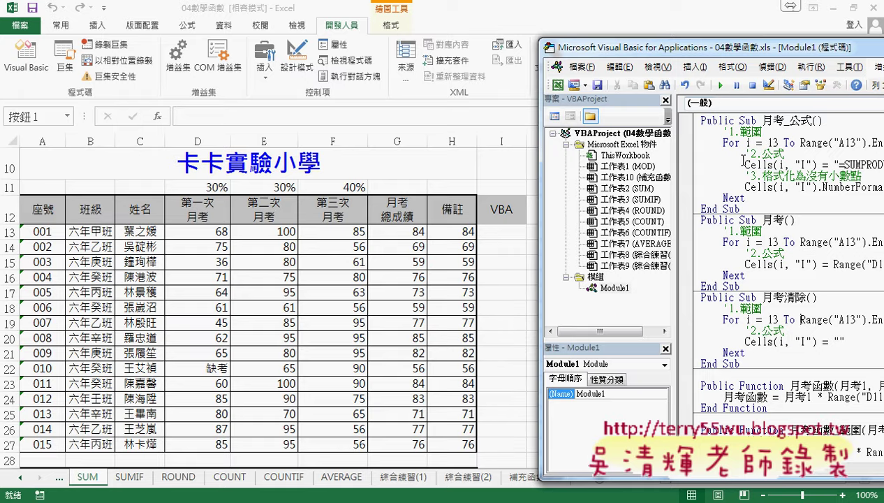
pyautogui.click(739, 162)
pyautogui.click(720, 84)
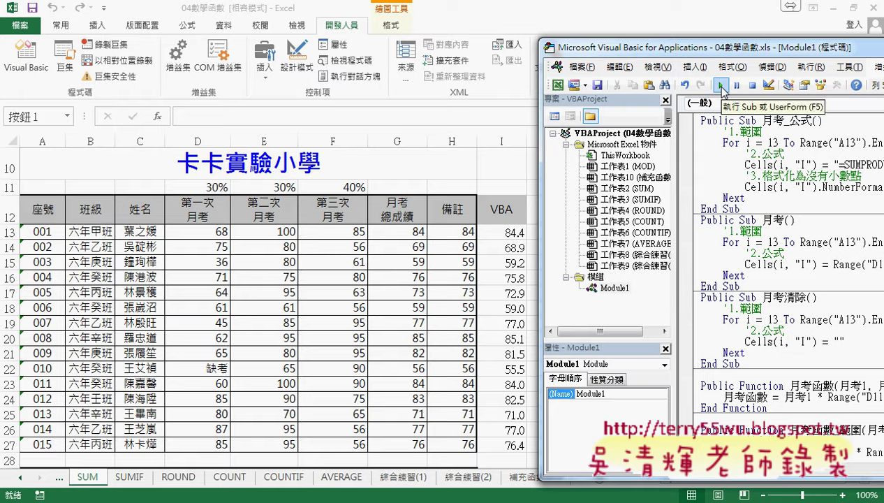
pyautogui.moveTo(726, 47); pyautogui.dragTo(527, 43)
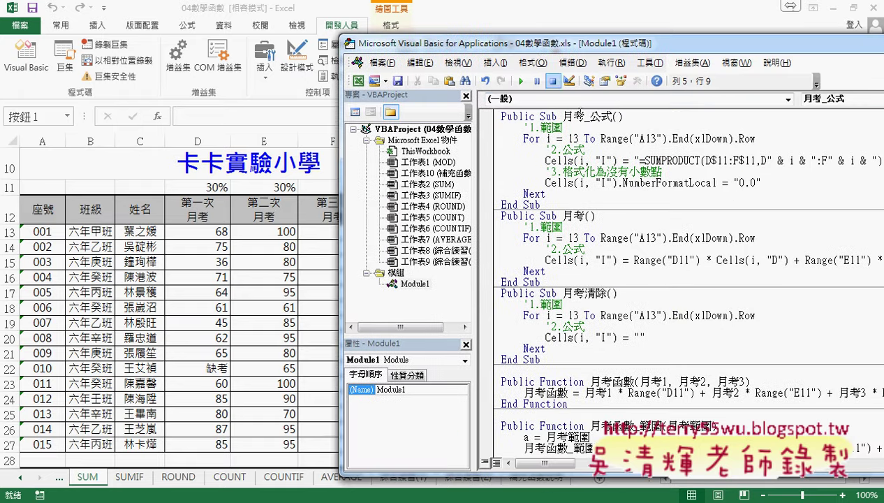
# Step: Change the format string to "0" and rerun 月考_公式 for whole numbers
pyautogui.moveTo(743, 183); pyautogui.dragTo(755, 183)
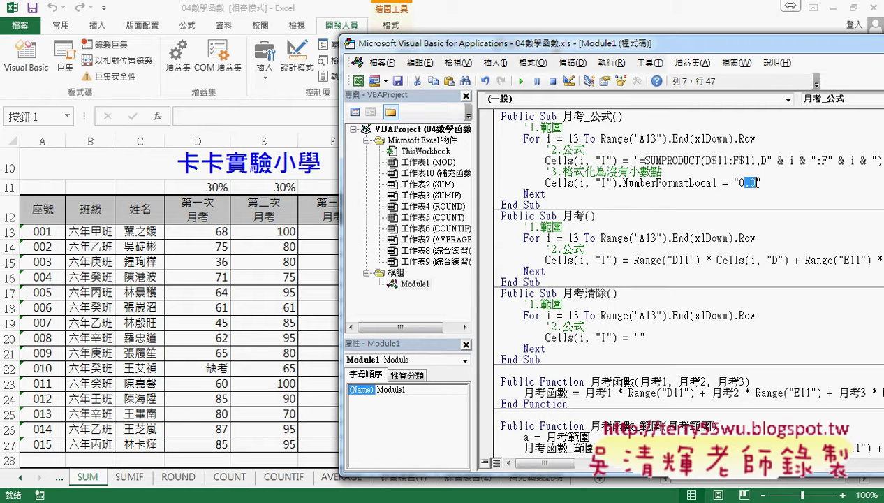
pyautogui.press('BackSpace')
pyautogui.moveTo(525, 45); pyautogui.dragTo(741, 43)
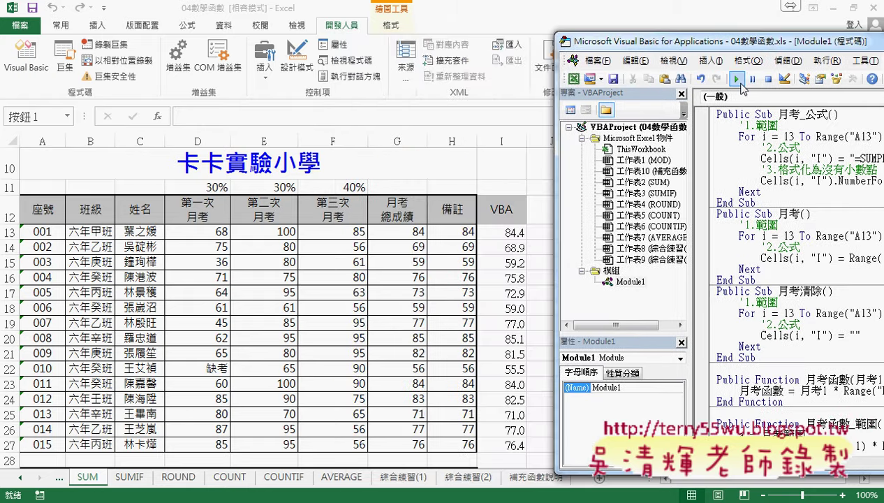
pyautogui.click(736, 79)
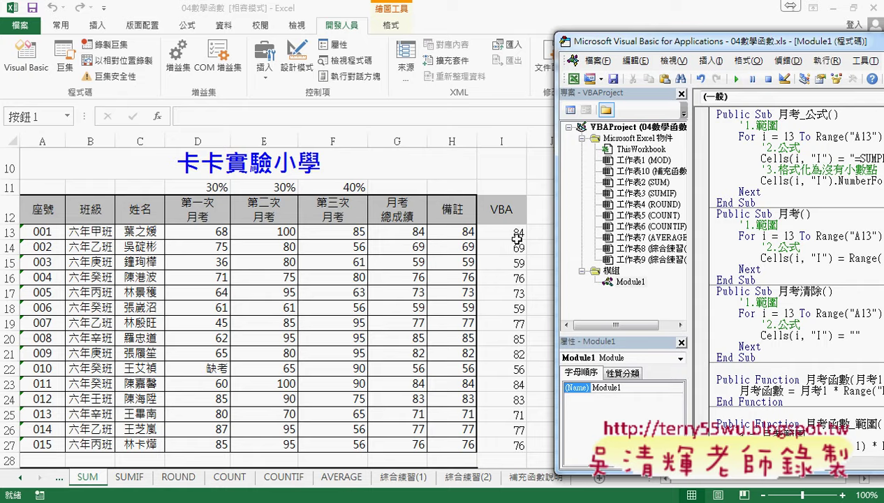
pyautogui.moveTo(702, 44); pyautogui.dragTo(486, 45)
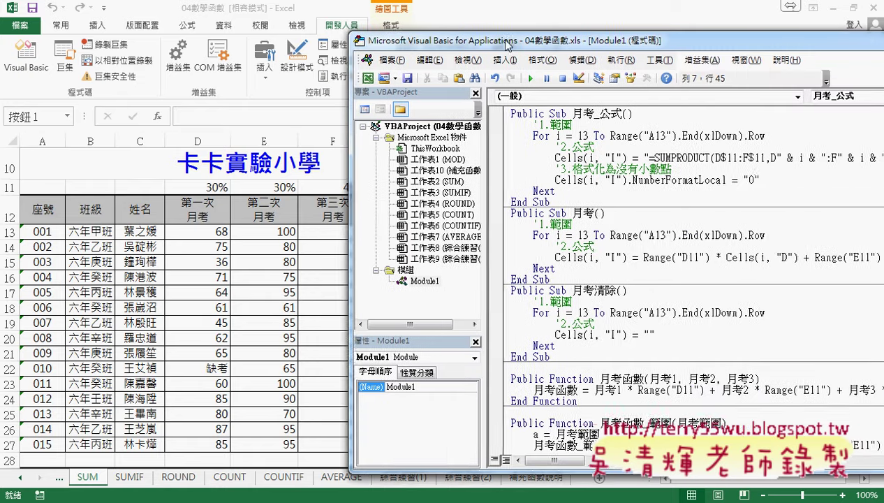
# Step: Keep the "0" format and close the VBA editor with Alt+F11
pyautogui.write('.')
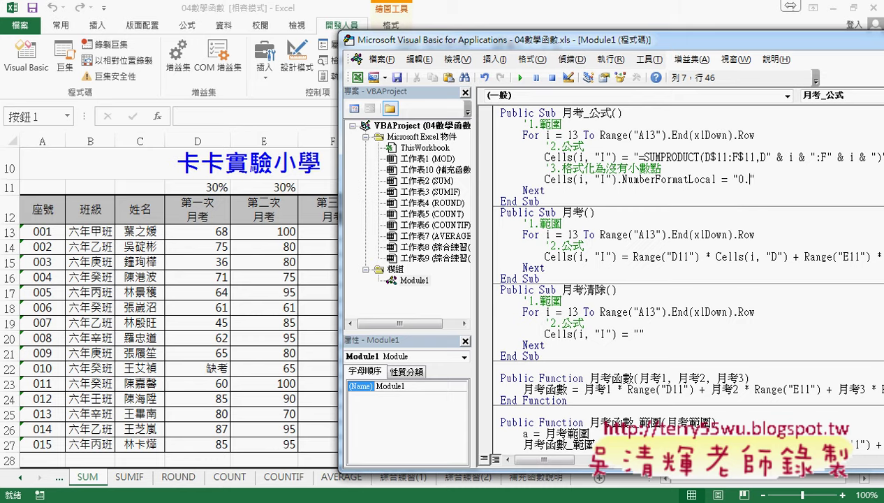
pyautogui.write('0')
pyautogui.press('BackSpace')
pyautogui.press('BackSpace')
pyautogui.hotkey('alt', 'F11')
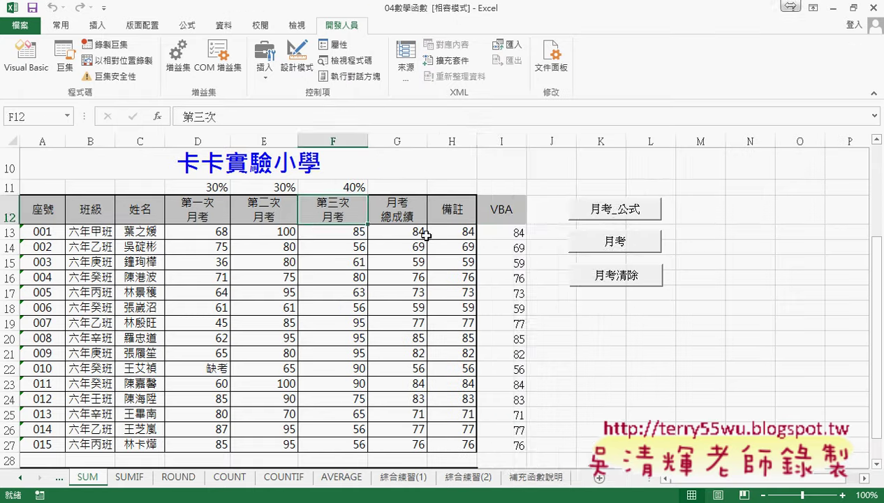
pyautogui.rightClick(502, 232)
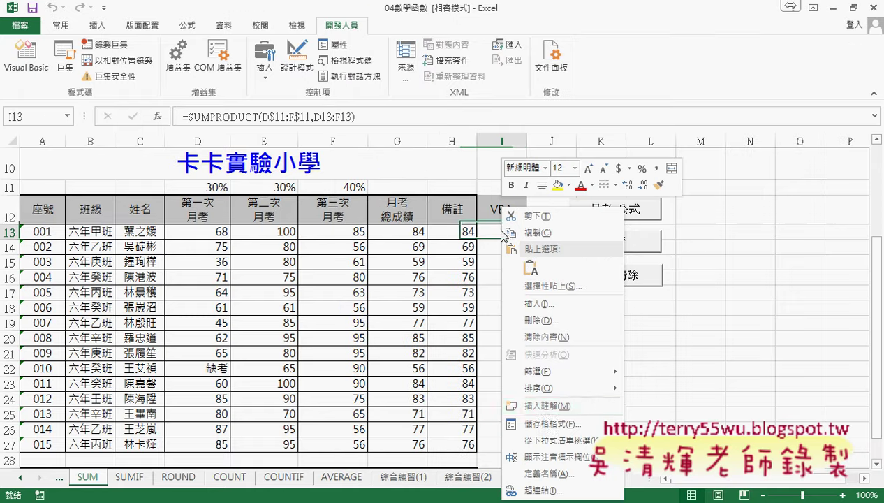
pyautogui.click(557, 424)
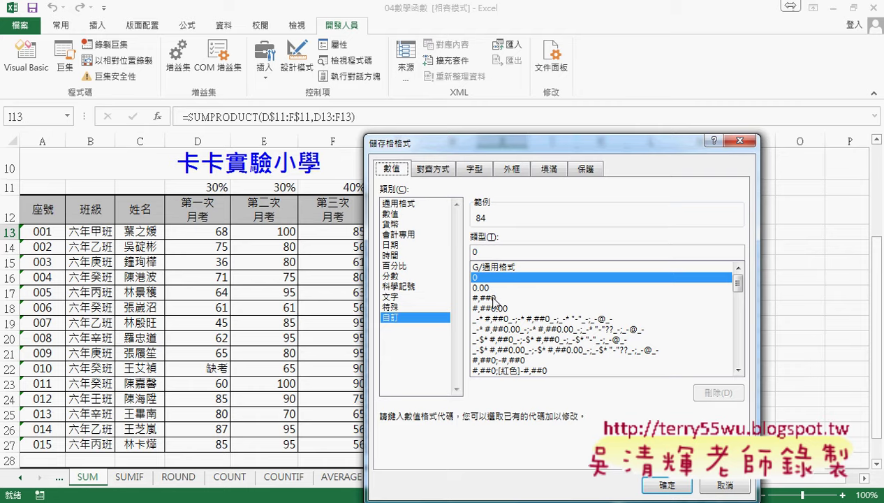
pyautogui.click(497, 298)
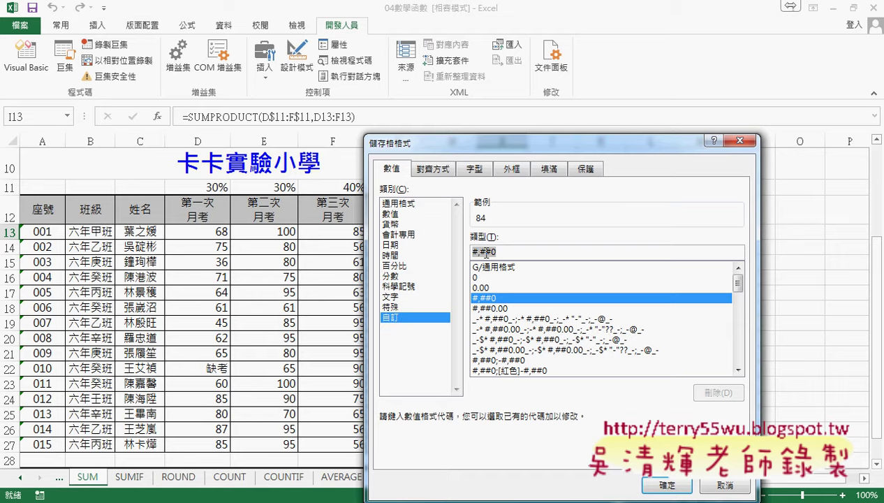
pyautogui.click(712, 484)
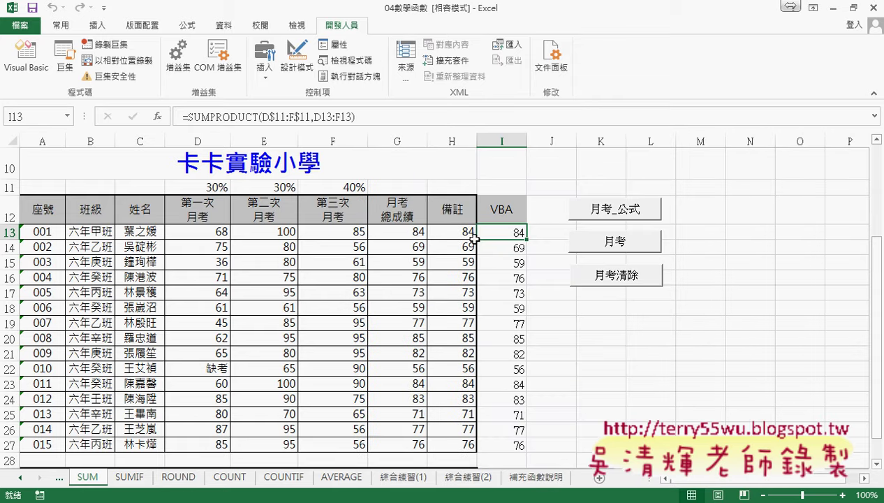
pyautogui.click(461, 232)
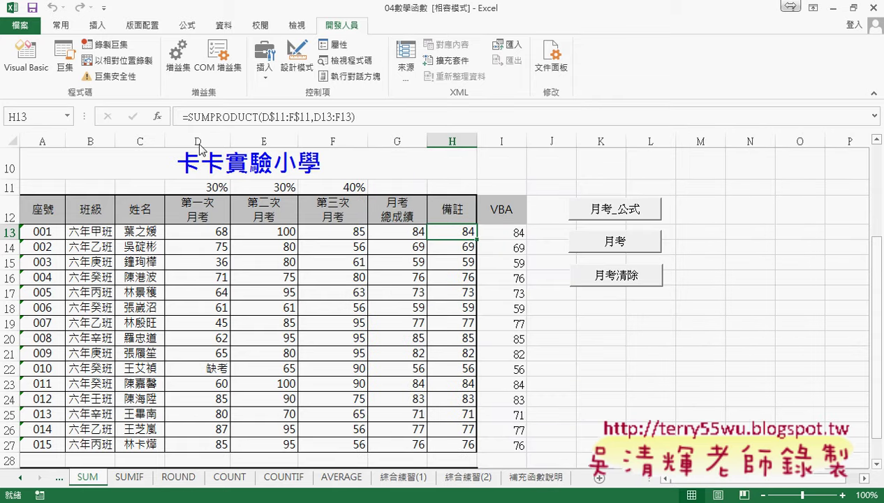
# Step: Compare fonts: I13 uses 新細明體, H13 in 備註 uses 微軟正黑體
pyautogui.click(61, 25)
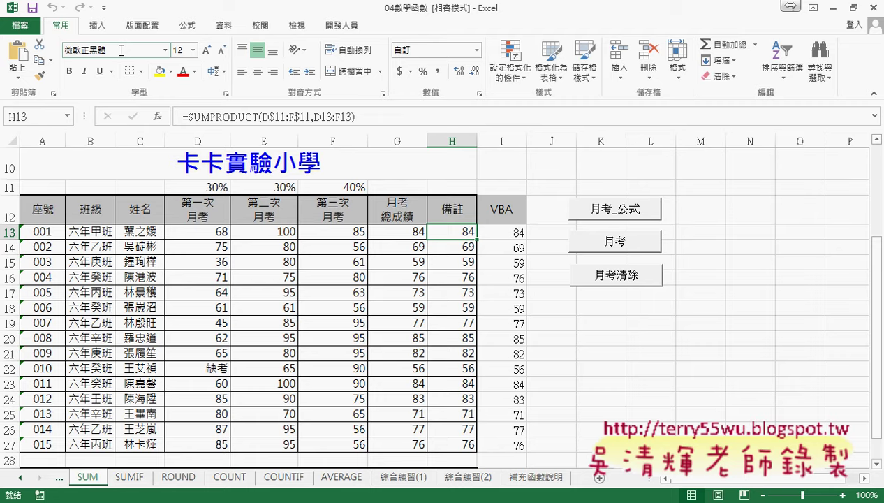
pyautogui.click(517, 234)
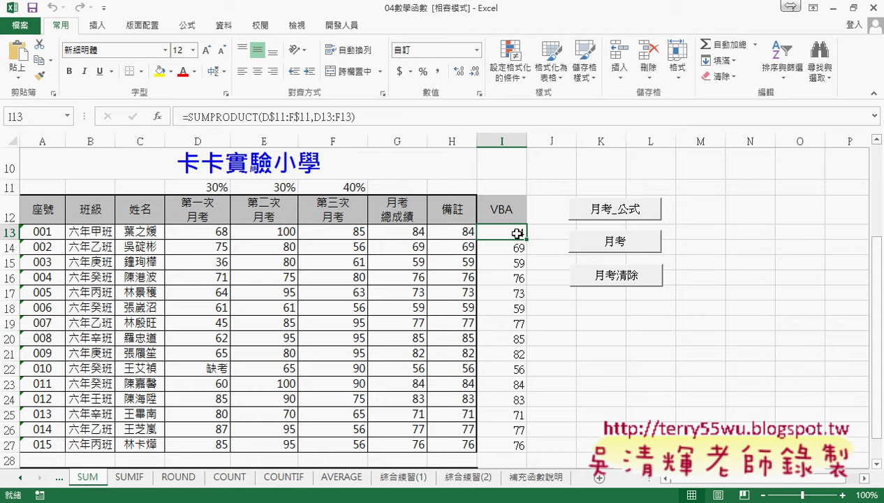
pyautogui.click(456, 234)
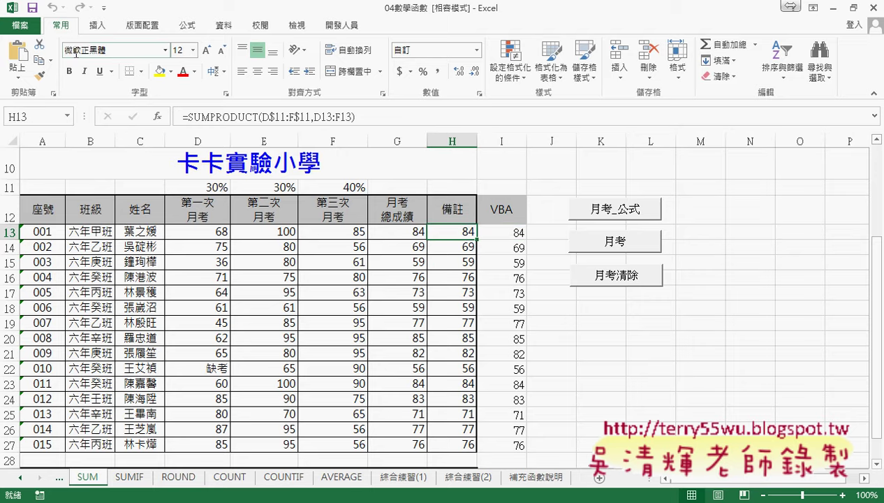
# Step: Copy the font name 微軟正黑體 from the font box and switch to the VBA editor
pyautogui.click(122, 52)
pyautogui.click(123, 51)
pyautogui.doubleClick(122, 52)
pyautogui.rightClick(93, 54)
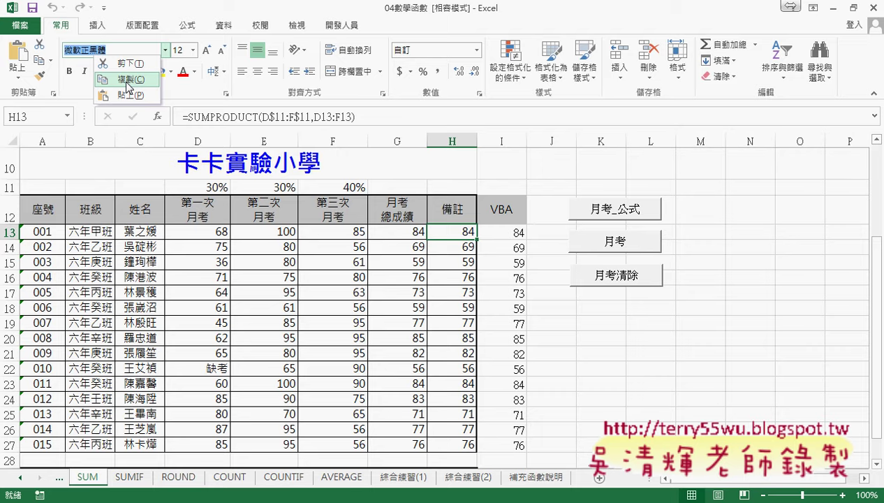
pyautogui.click(127, 87)
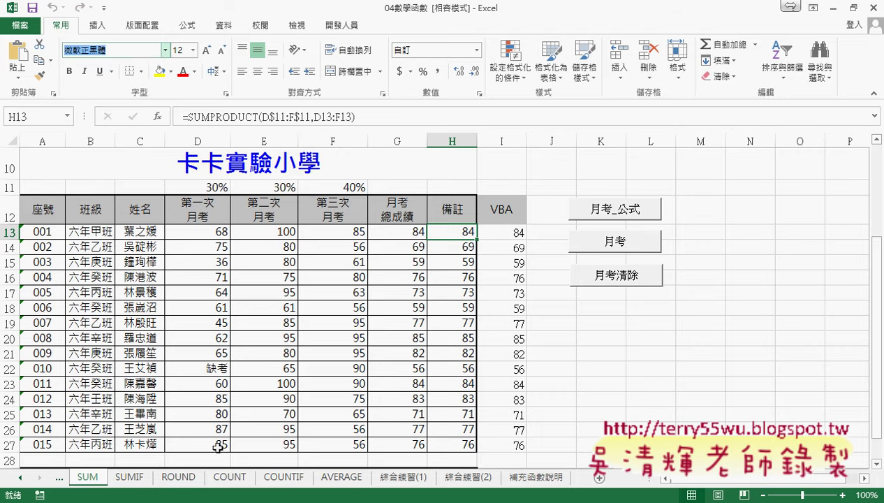
pyautogui.click(285, 479)
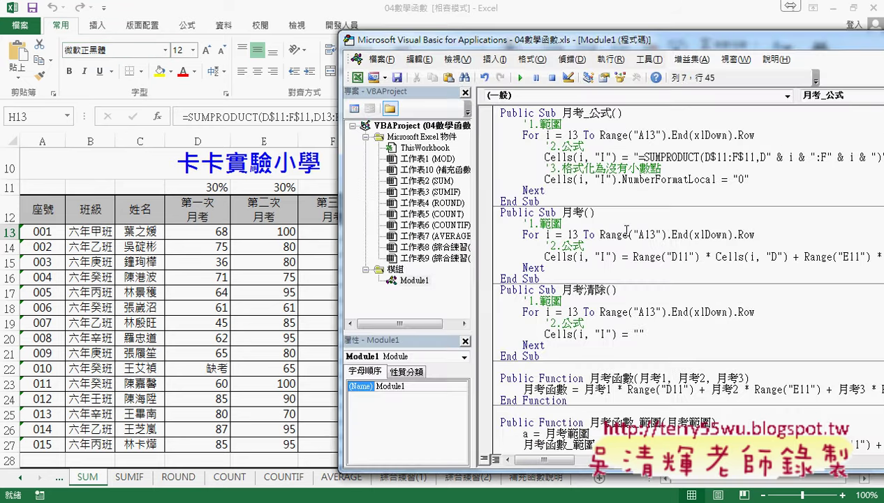
# Step: Add a new line after NumberFormatLocal reading Cells.Font.Name = "微軟正黑體"
pyautogui.click(768, 179)
pyautogui.press('Return')
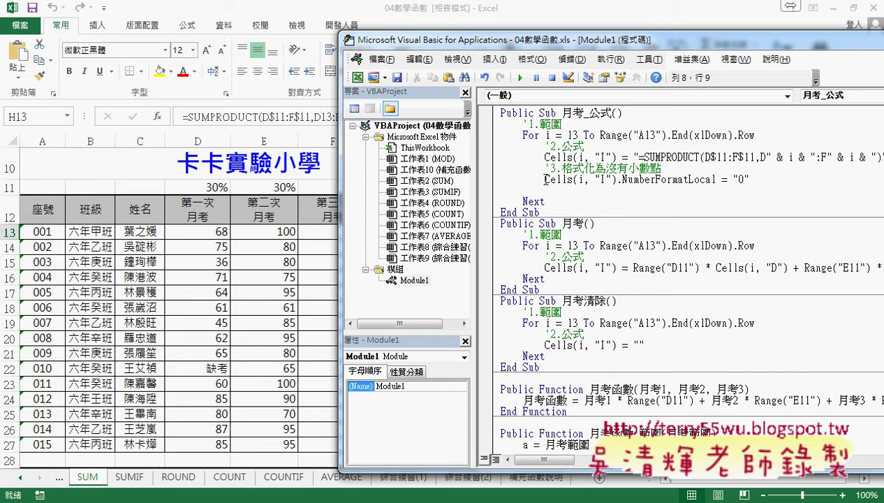
pyautogui.doubleClick(552, 180)
pyautogui.moveTo(565, 179); pyautogui.dragTo(568, 193)
pyautogui.write('.')
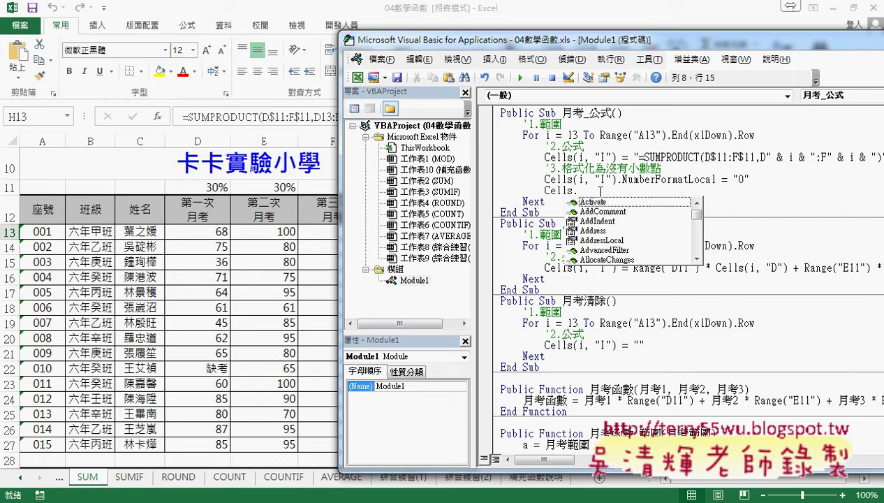
pyautogui.write('font')
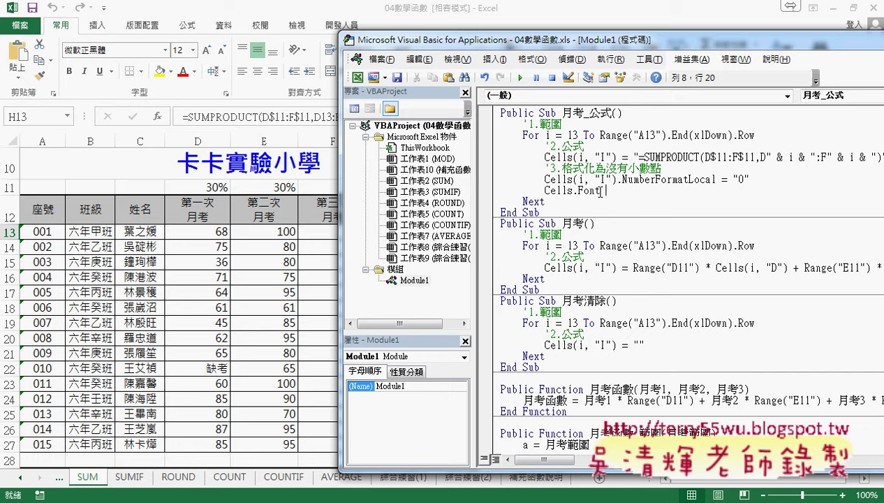
pyautogui.press('BackSpace')
pyautogui.write('.')
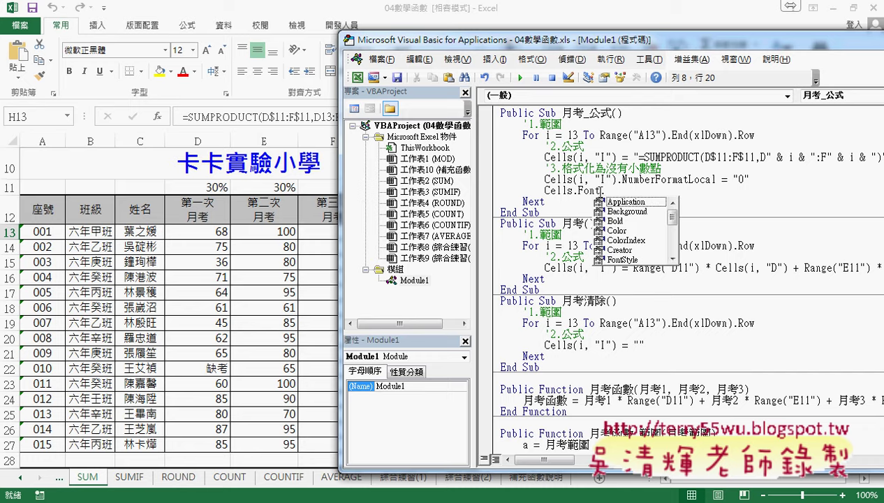
pyautogui.write('n')
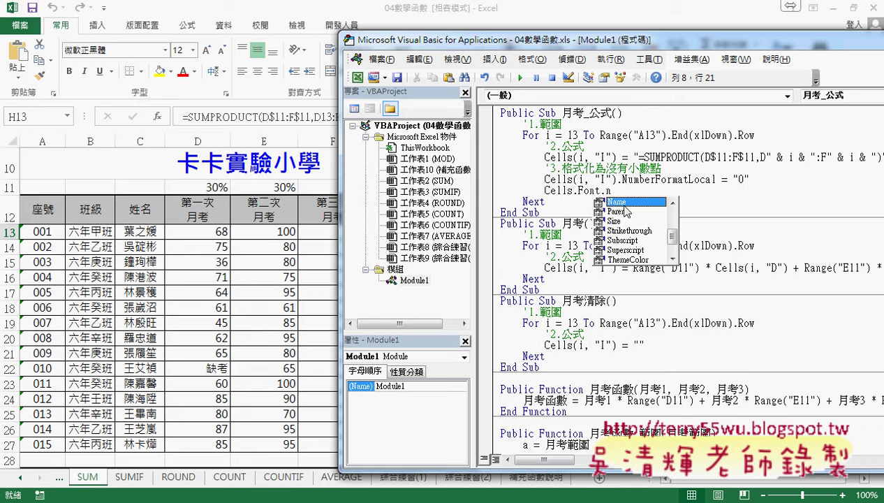
pyautogui.doubleClick(624, 203)
pyautogui.write('=')
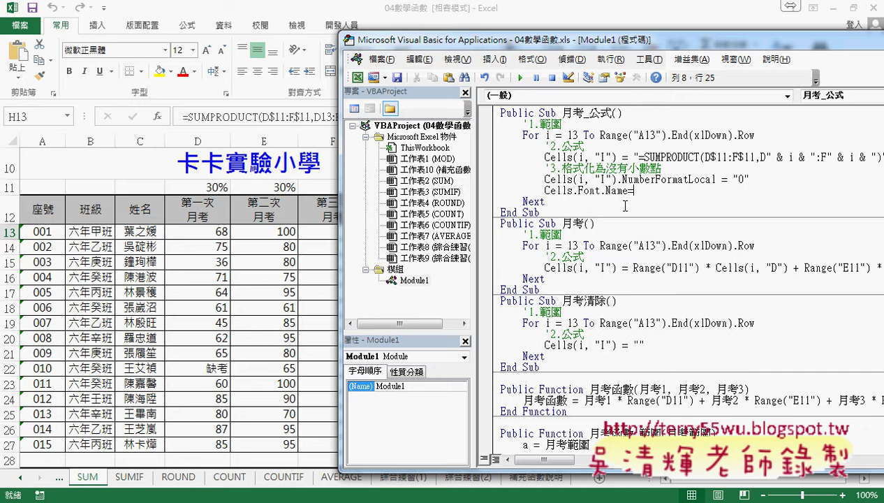
pyautogui.write('"')
pyautogui.write('微軟正黑體"')
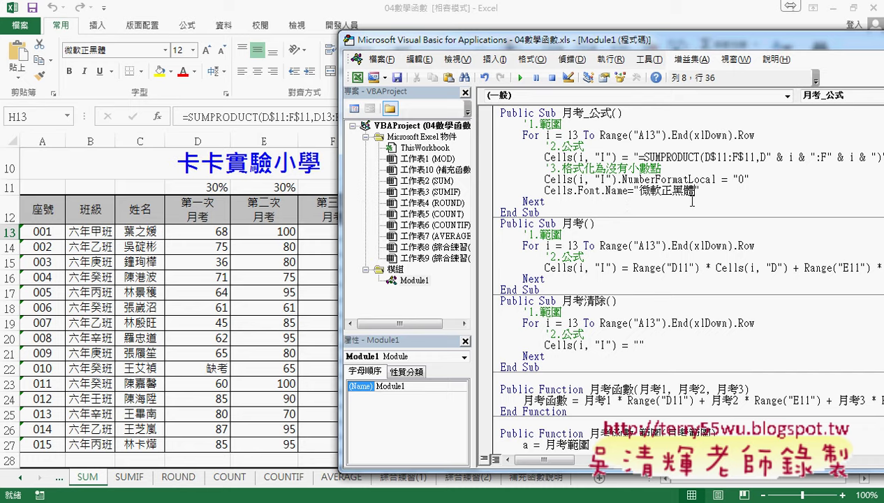
# Step: Copy the (i, "I") reference from line 7 after Cells on the new font line
pyautogui.moveTo(694, 192); pyautogui.dragTo(657, 195)
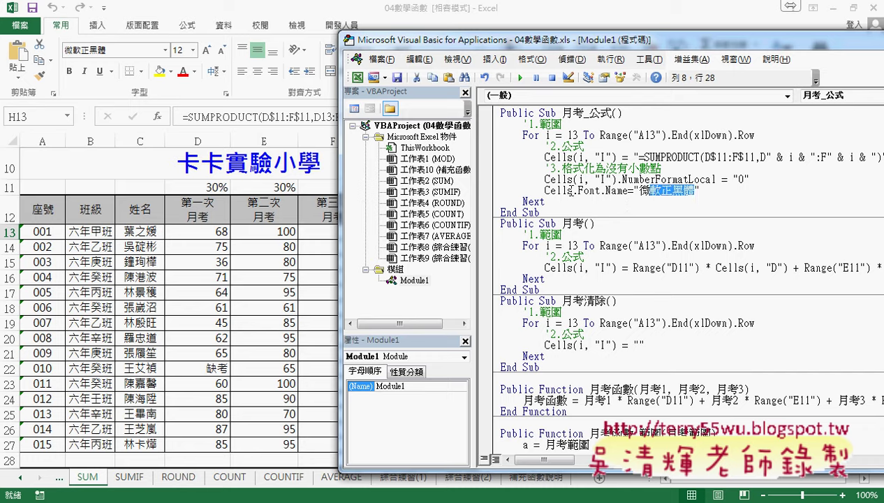
pyautogui.click(567, 190)
pyautogui.click(574, 178)
pyautogui.moveTo(573, 179); pyautogui.dragTo(614, 179)
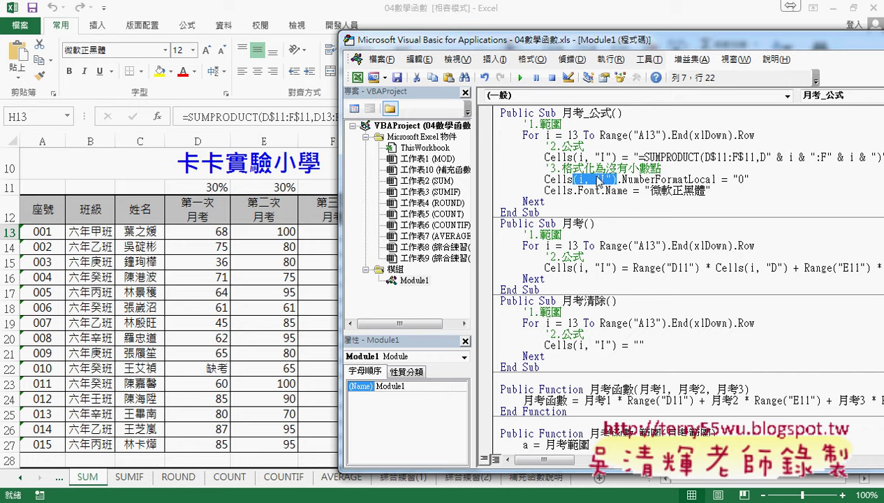
pyautogui.hotkey('ctrl', 'c')
pyautogui.click(571, 190)
pyautogui.hotkey('ctrl', 'v')
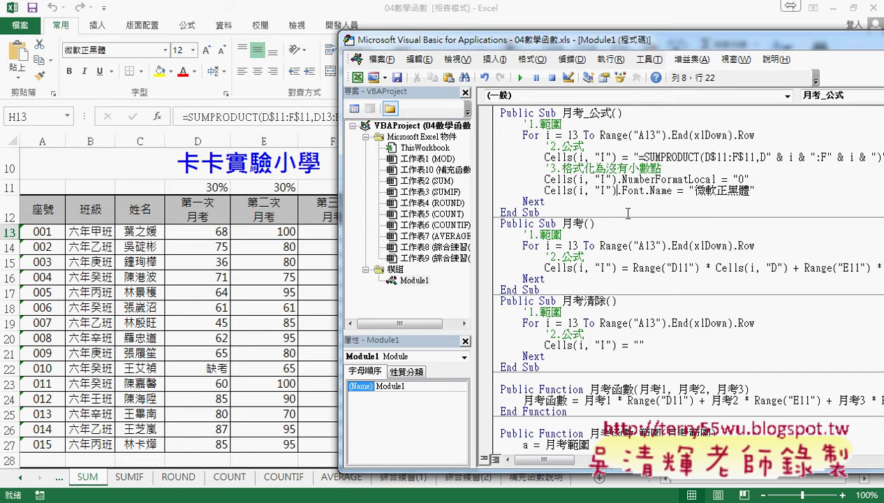
# Step: Review the NumberFormatLocal and Font.Name lines, moving the code window off the VBA column
pyautogui.click(650, 225)
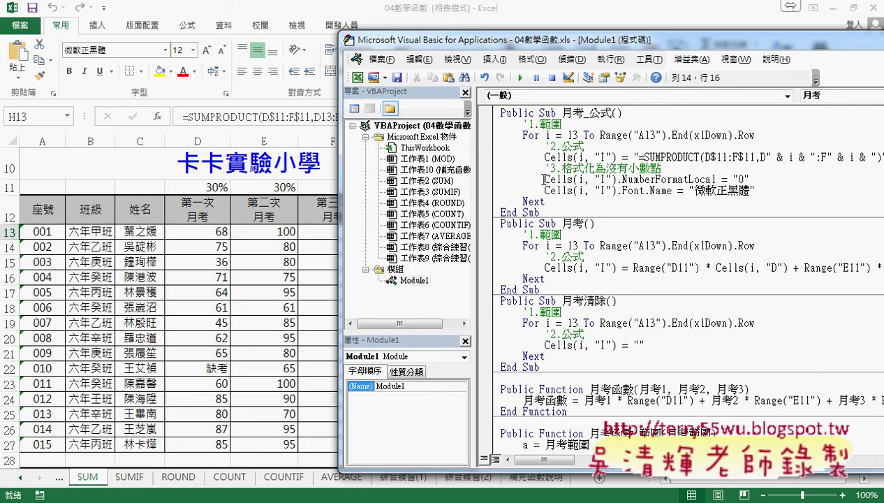
pyautogui.moveTo(545, 179); pyautogui.dragTo(719, 179)
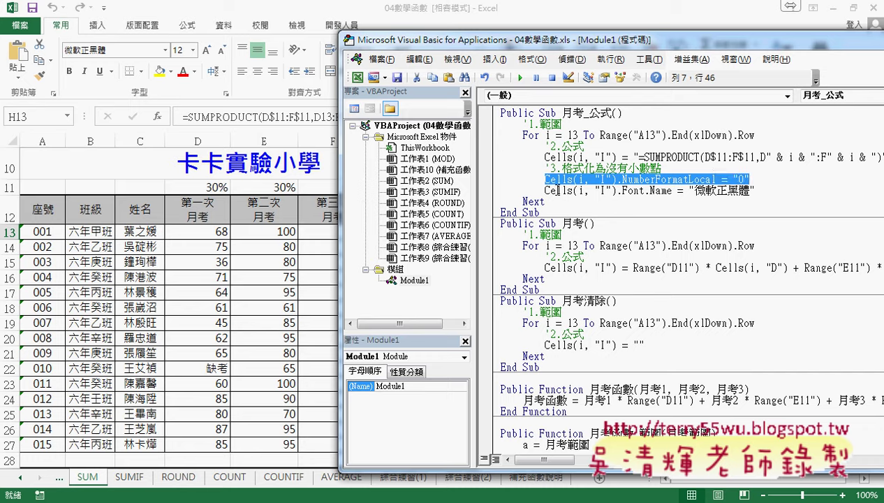
pyautogui.moveTo(543, 190); pyautogui.dragTo(770, 189)
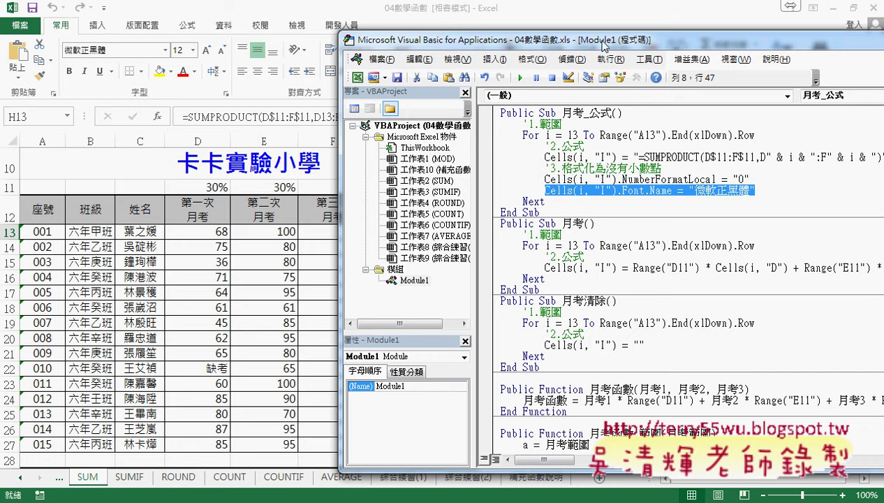
pyautogui.moveTo(562, 47); pyautogui.dragTo(786, 52)
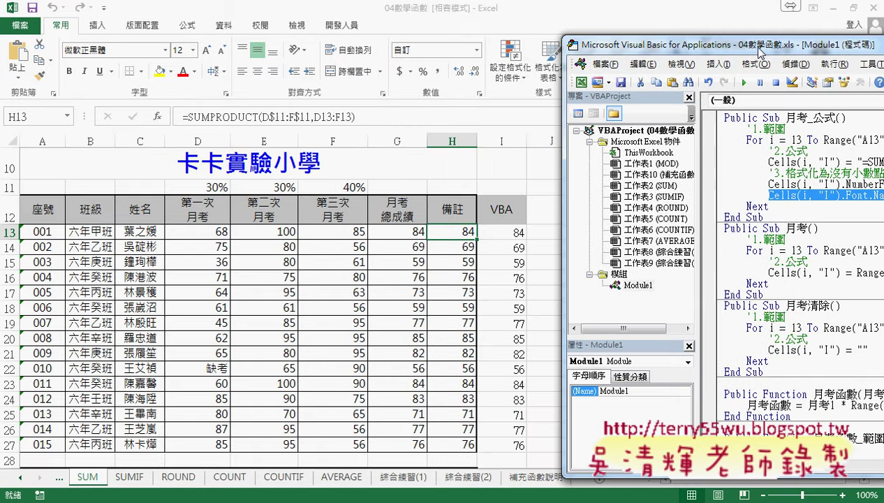
# Step: Run 月考_公式 so I13:I27 fill with 微軟正黑體 scores like 84, 69 and 59
pyautogui.click(743, 83)
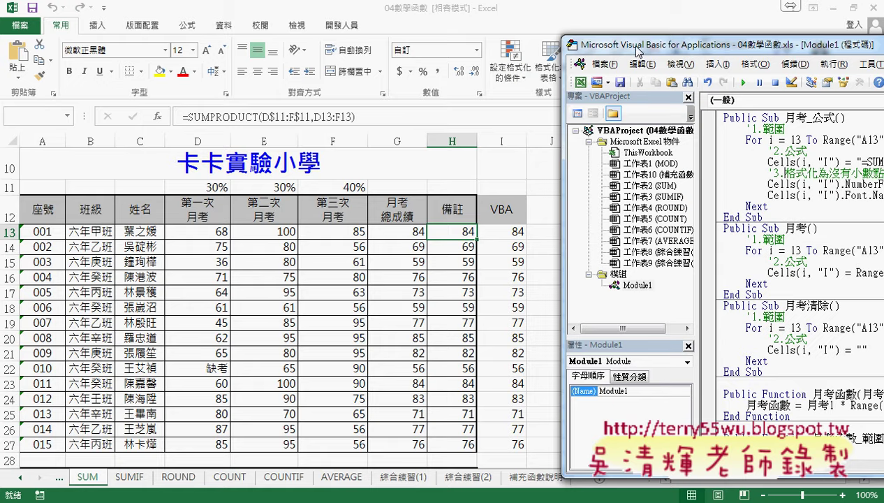
pyautogui.moveTo(637, 51); pyautogui.dragTo(611, 46)
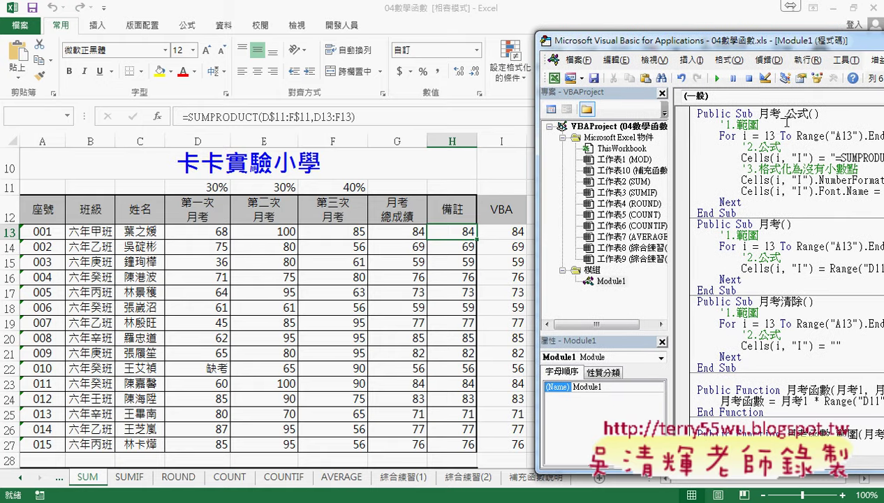